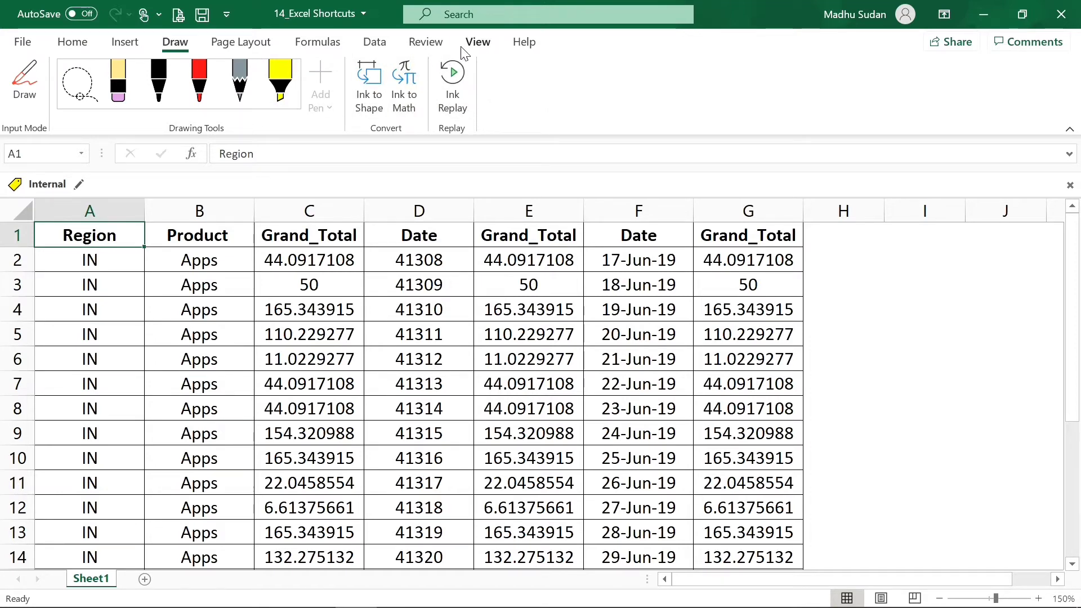
# - Collapse the ribbon to its tab names and expand it again, with the Home commands showing
pyautogui.click(476, 44)
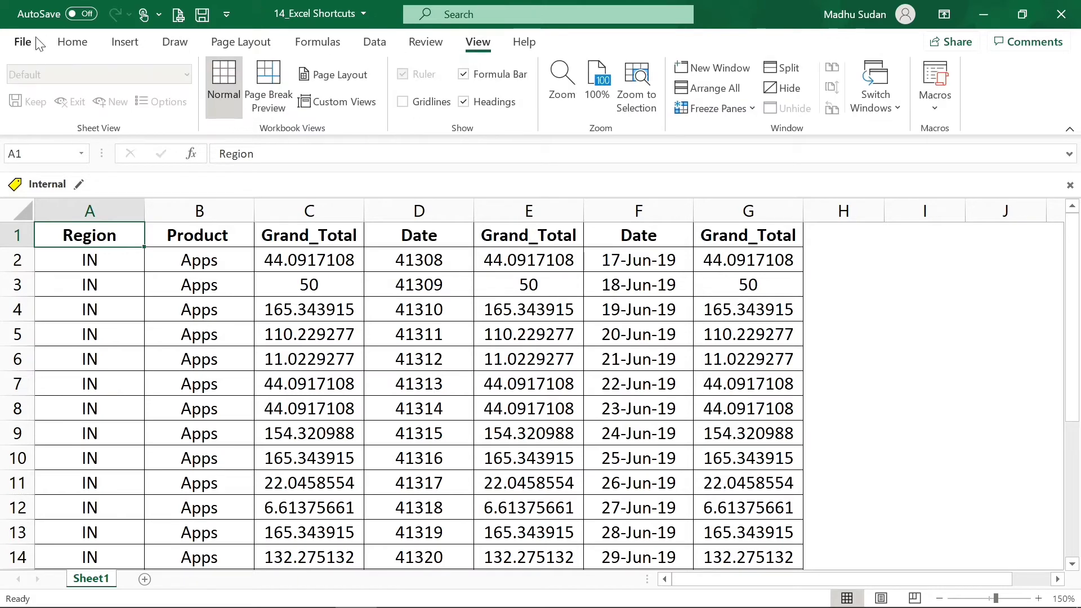
pyautogui.click(76, 46)
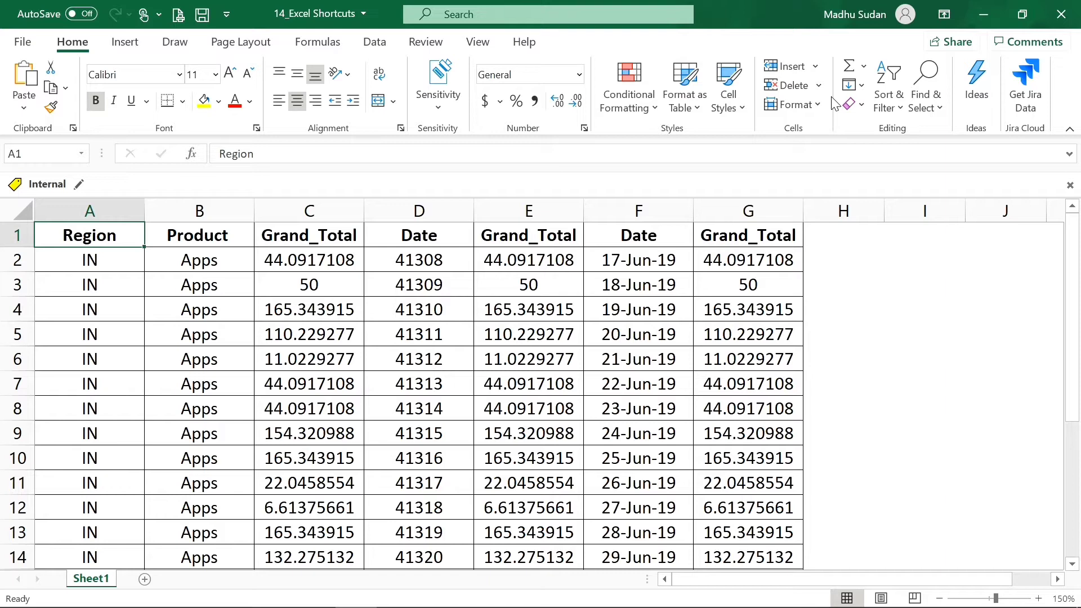
pyautogui.hotkey('ctrl', 'F1')
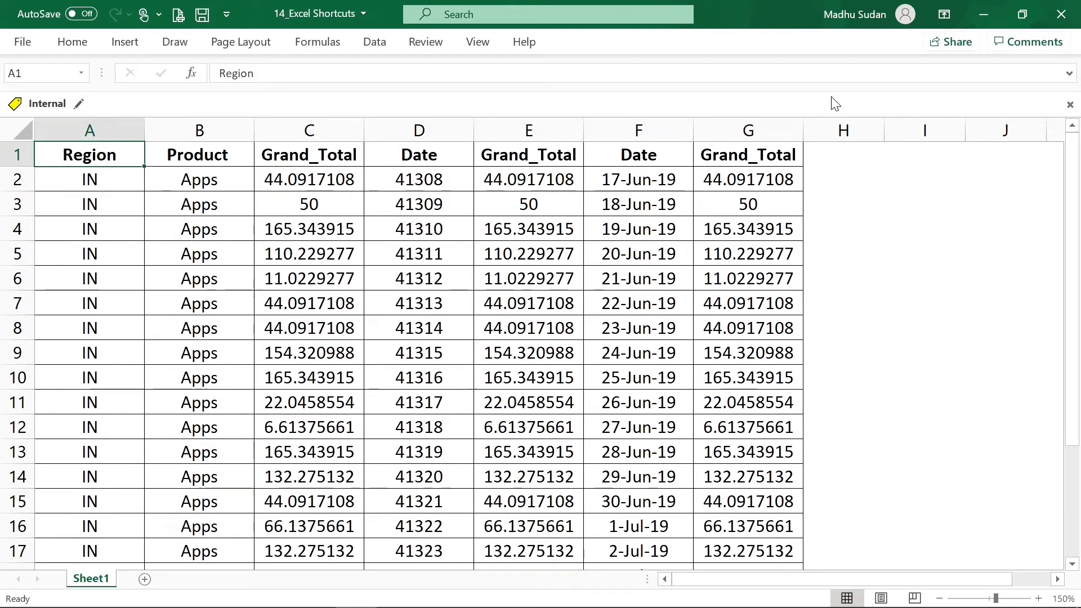
pyautogui.hotkey('ctrl', 'F1')
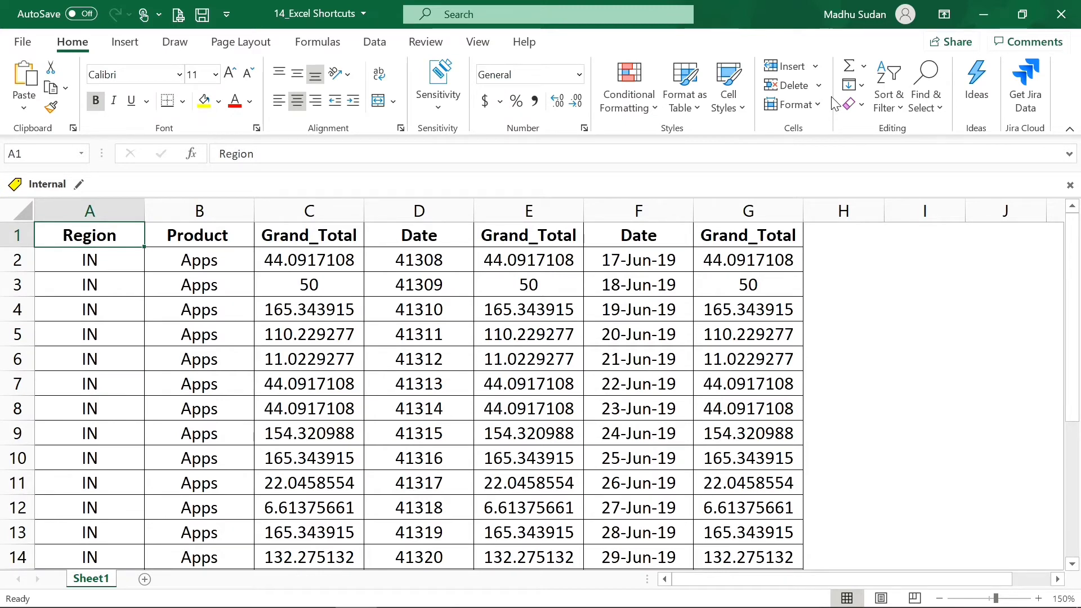
pyautogui.hotkey('ctrl', 'F1')
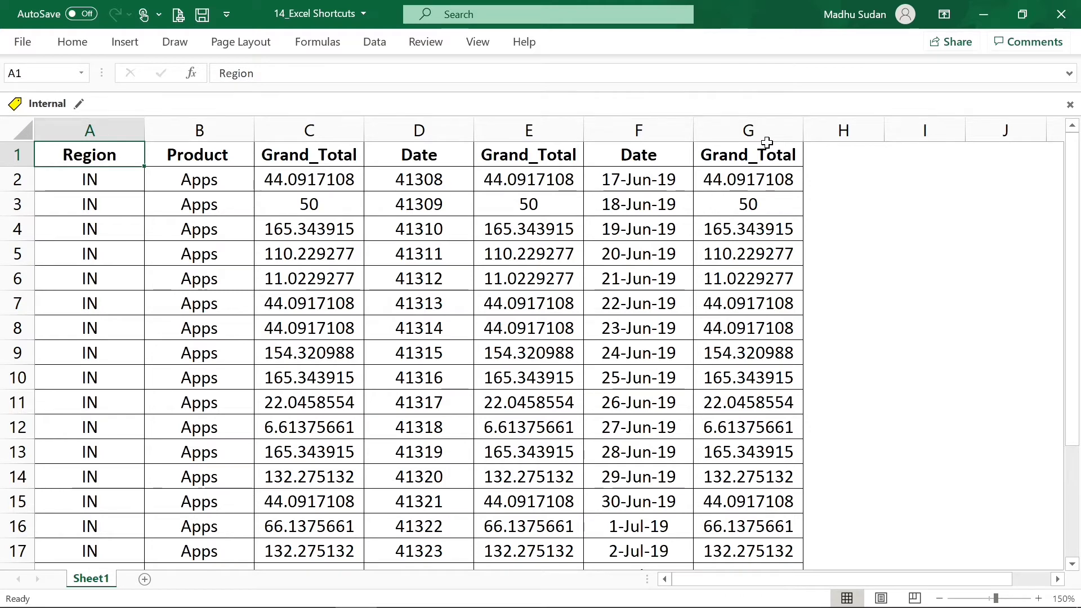
pyautogui.hotkey('ctrl', 'F1')
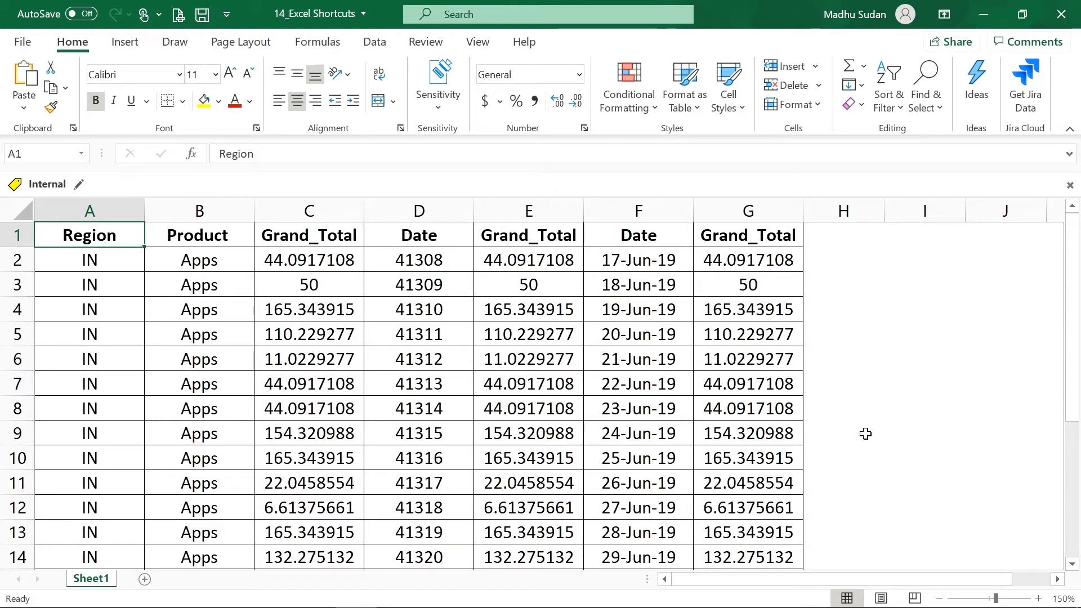
pyautogui.hotkey('ctrl', 'F1')
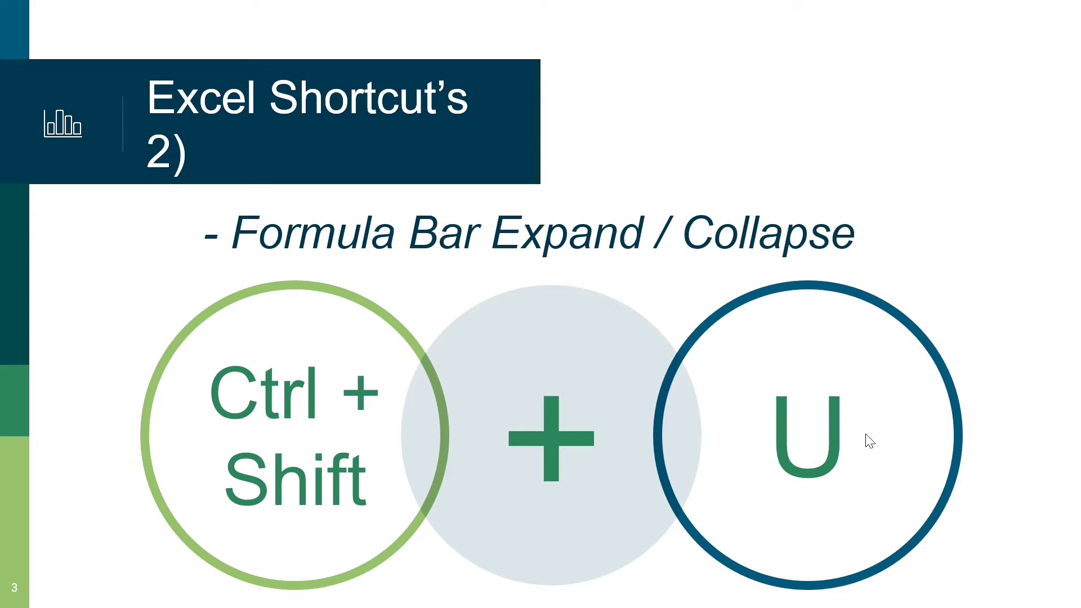
# - Switch to the Excel workbook and enter the formula =SUM(I2:I5) in cell I6
pyautogui.hotkey('alt', 'Tab')
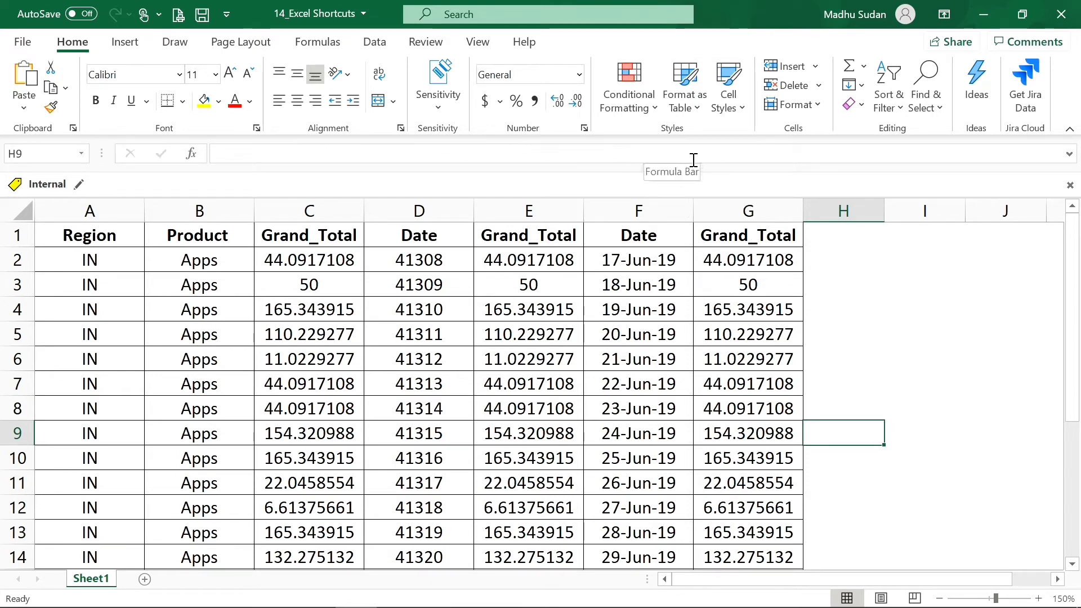
pyautogui.click(864, 292)
pyautogui.press('Down')
pyautogui.press('Down')
pyautogui.press('Down')
pyautogui.press('Right')
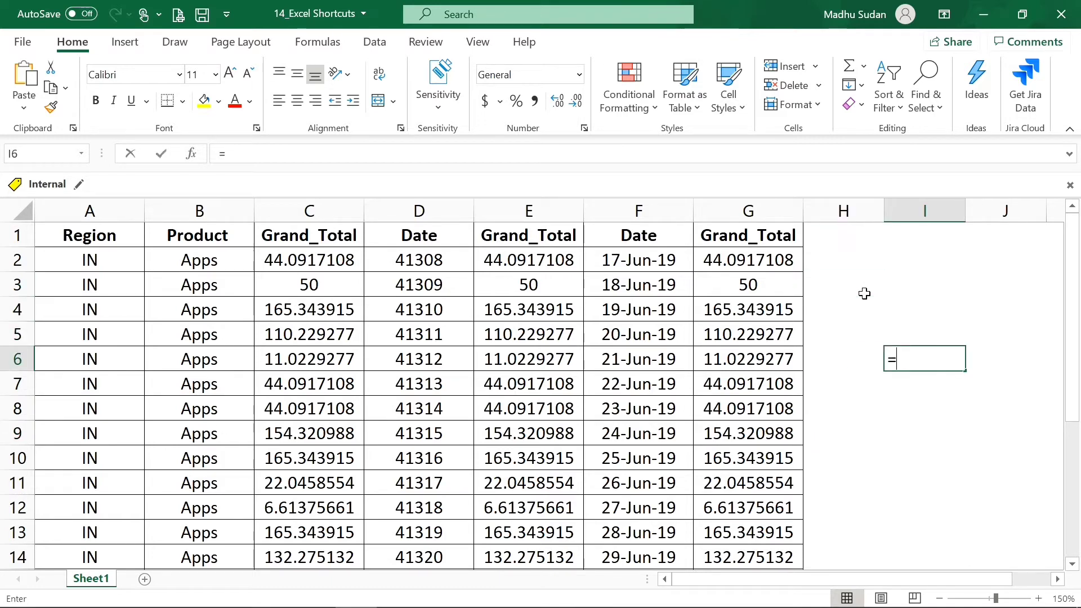
pyautogui.write('=sum')
pyautogui.press('Tab')
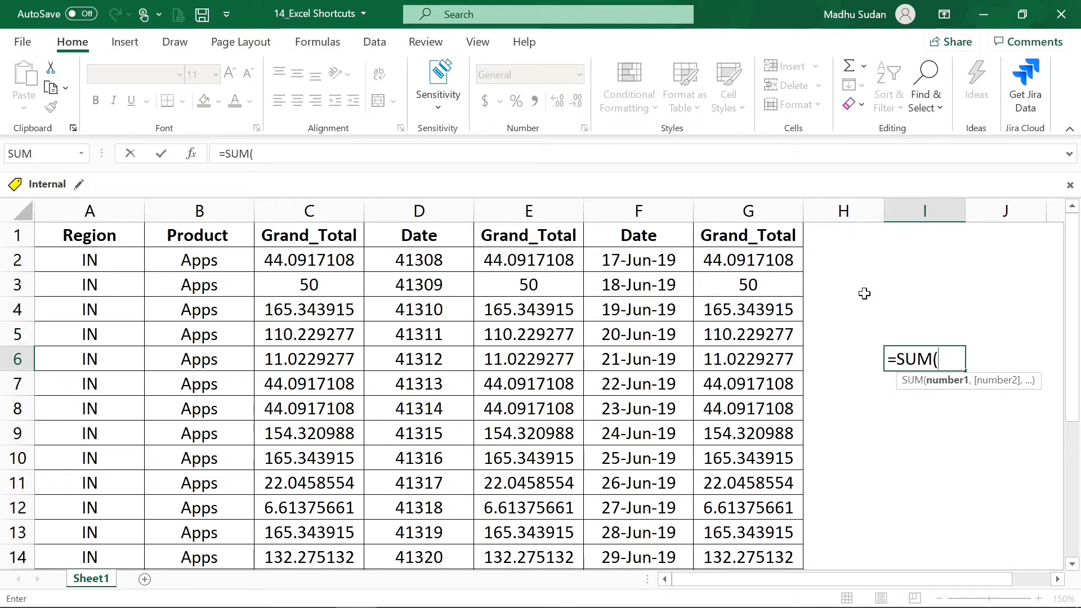
pyautogui.press('Up')
pyautogui.hotkey('shift', 'Up')
pyautogui.hotkey('shift', 'Up')
pyautogui.hotkey('shift', 'Up')
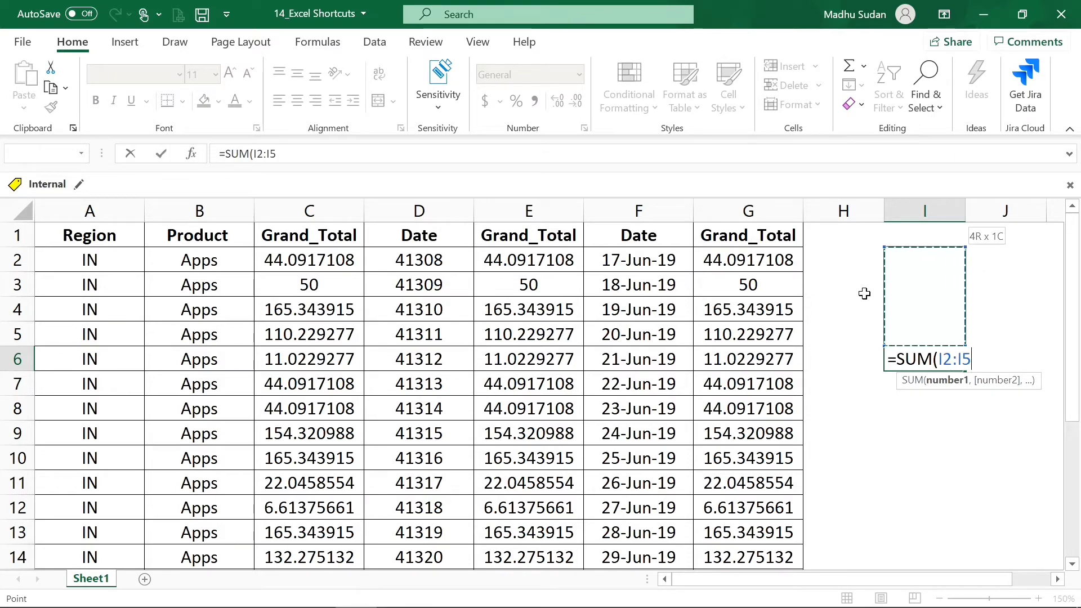
pyautogui.write(')')
pyautogui.press('Return')
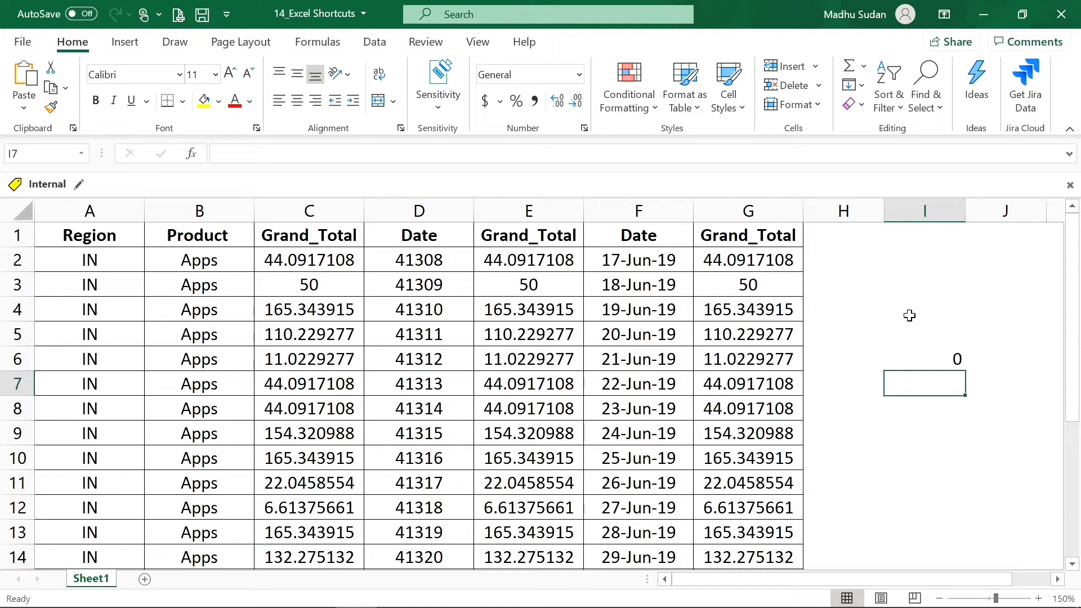
# - With cell I6 selected, expand the formula bar, make it taller, and collapse it back to one line
pyautogui.click(943, 358)
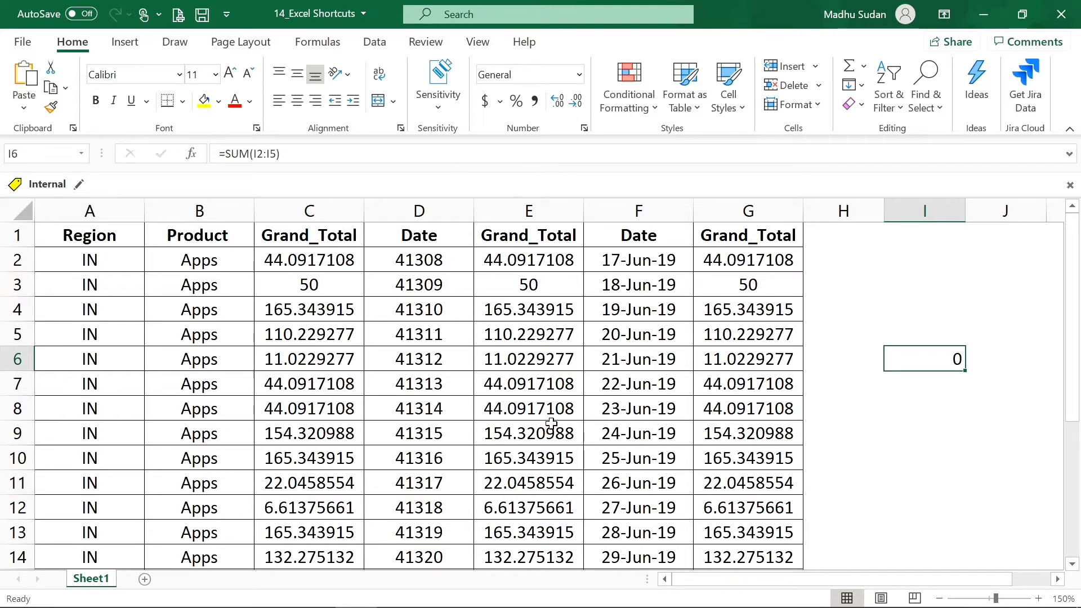
pyautogui.hotkey('ctrl', 'shift', 'u')
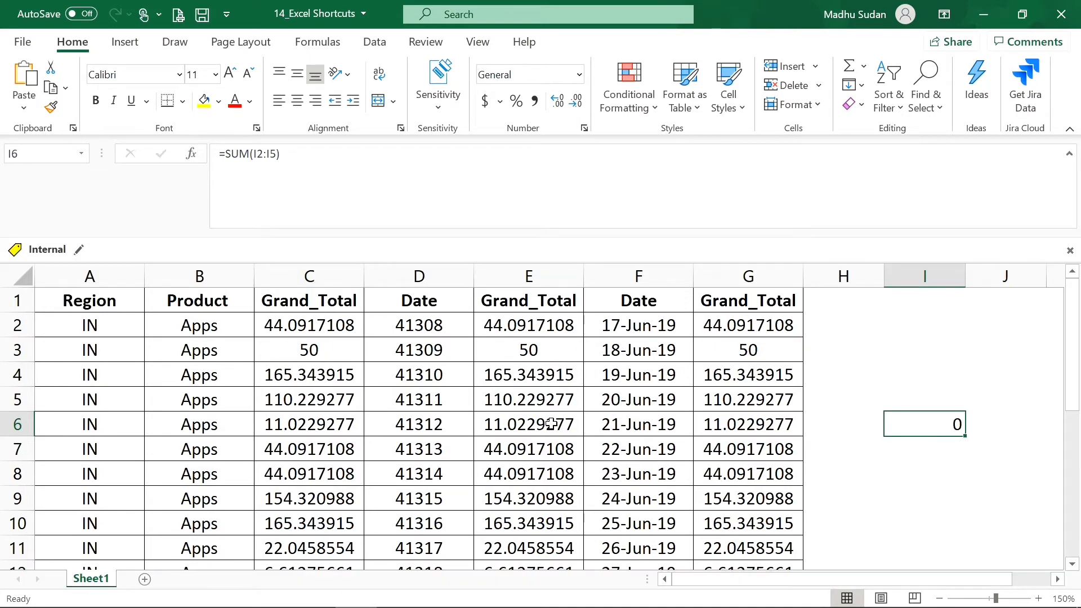
pyautogui.hotkey('ctrl', 'shift', 'u')
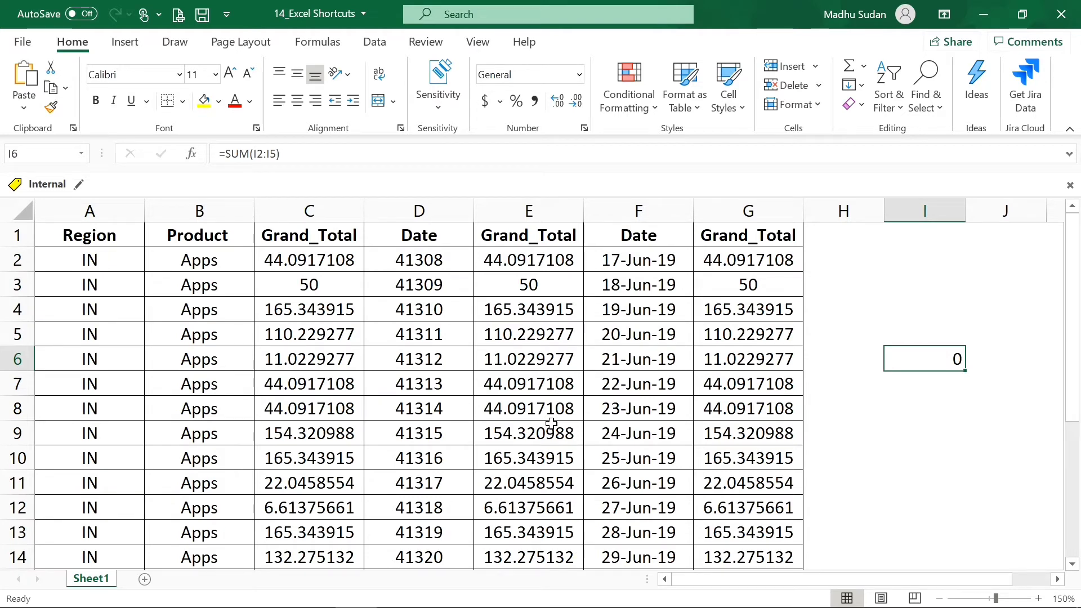
pyautogui.hotkey('ctrl', 'shift', 'u')
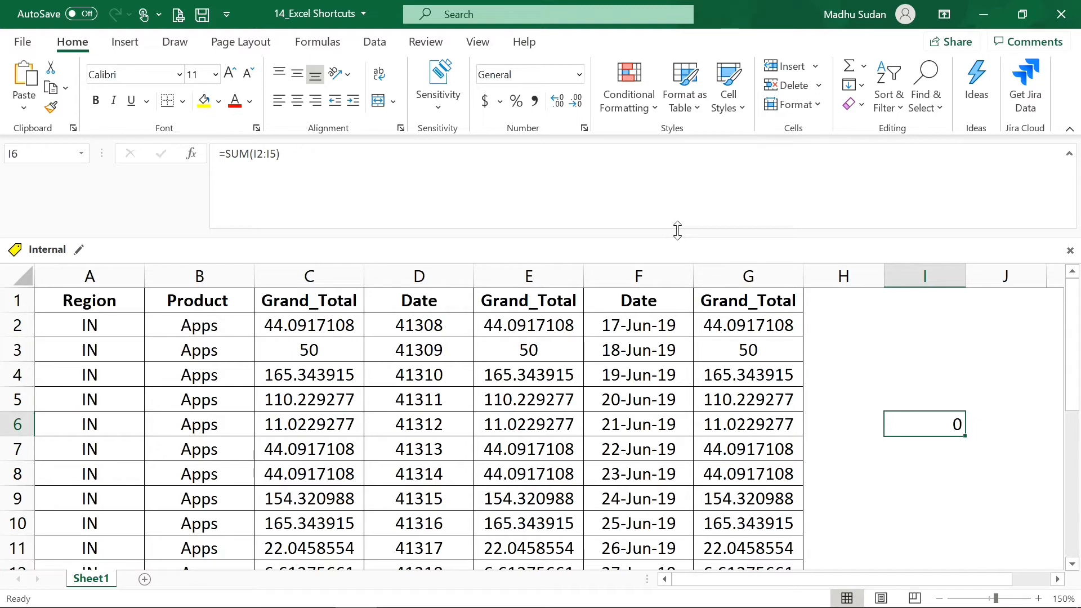
pyautogui.moveTo(678, 230); pyautogui.dragTo(735, 314)
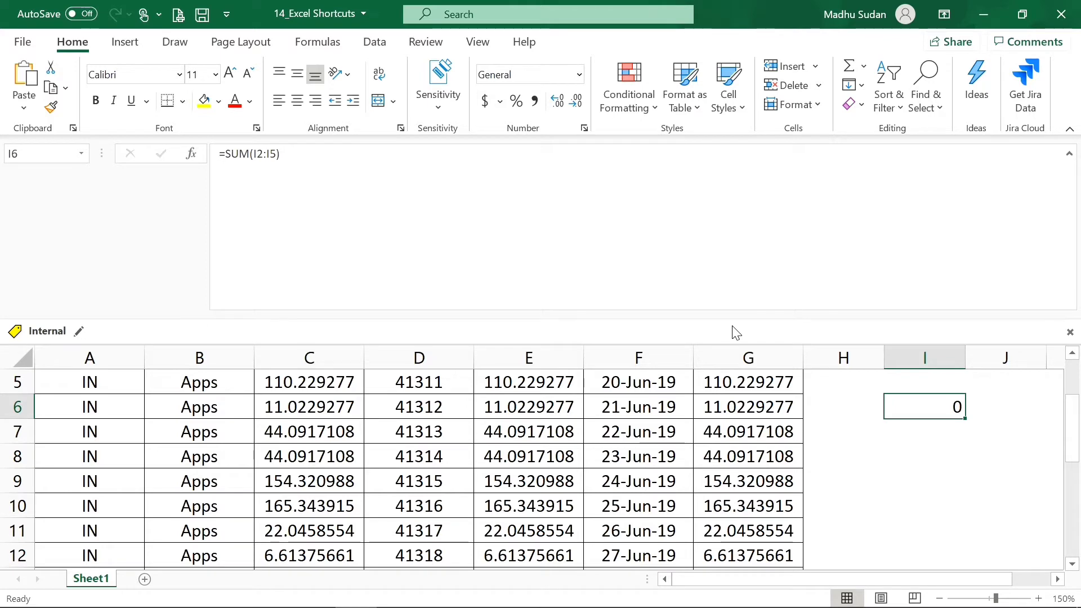
pyautogui.hotkey('ctrl', 'shift', 'u')
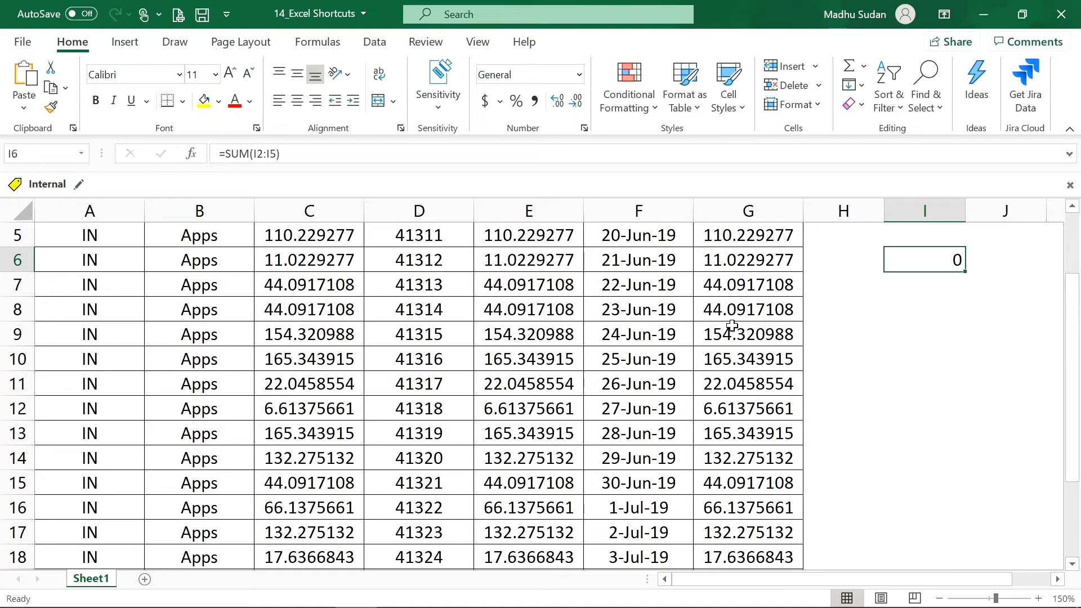
# - Switch to the shortcuts presentation and advance through its next slides
pyautogui.hotkey('alt', 'Tab')
pyautogui.press('Right')
pyautogui.press('Right')
pyautogui.press('Right')
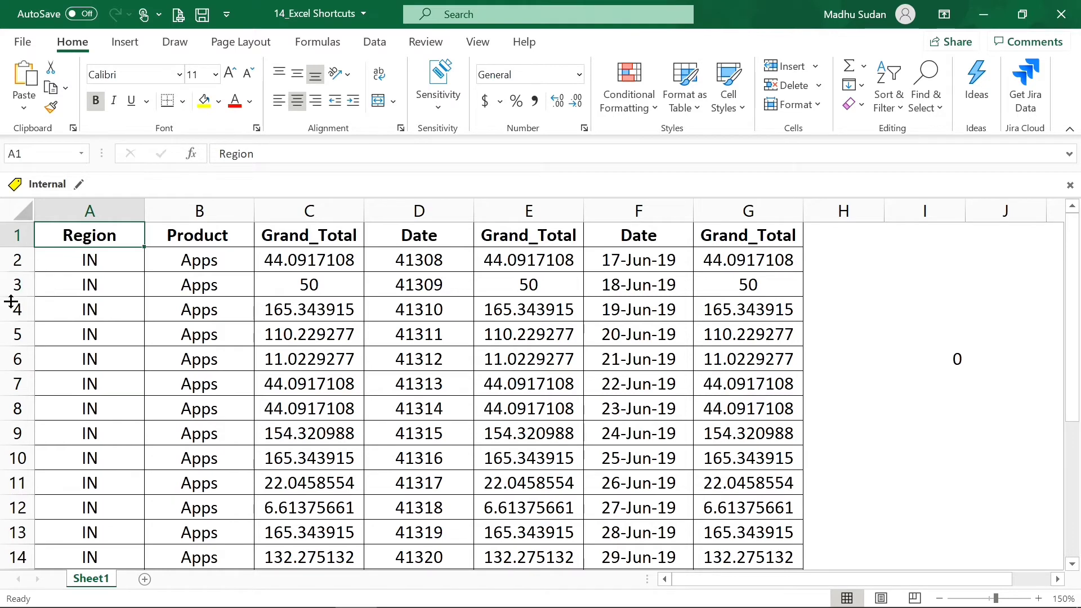
# - Select entire rows 5, 7, 4, 2 and 7 one at a time, finishing on the Product header in B1
pyautogui.click(13, 334)
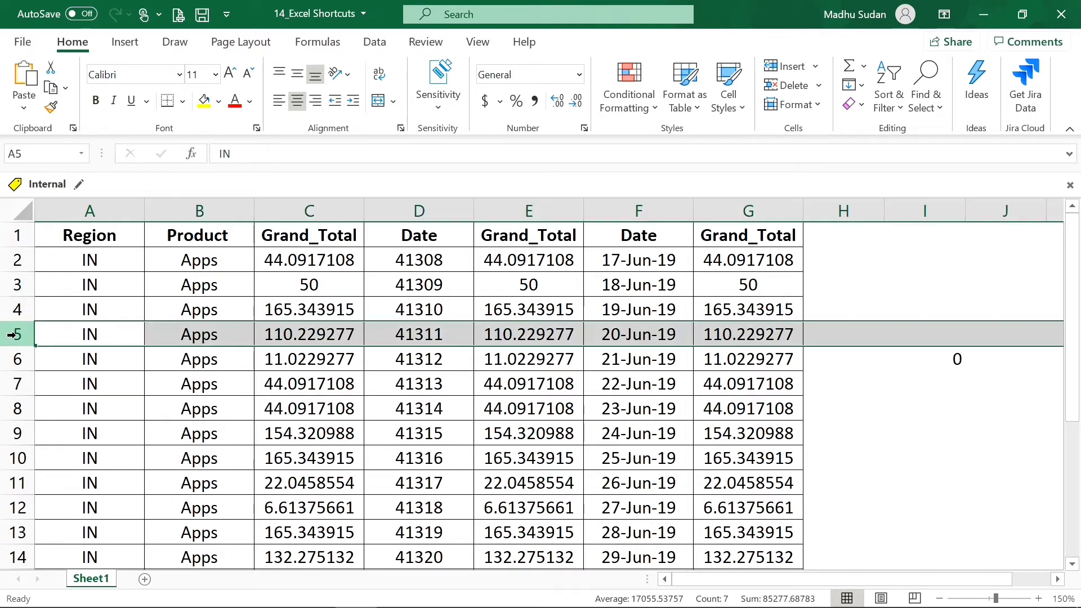
pyautogui.click(15, 385)
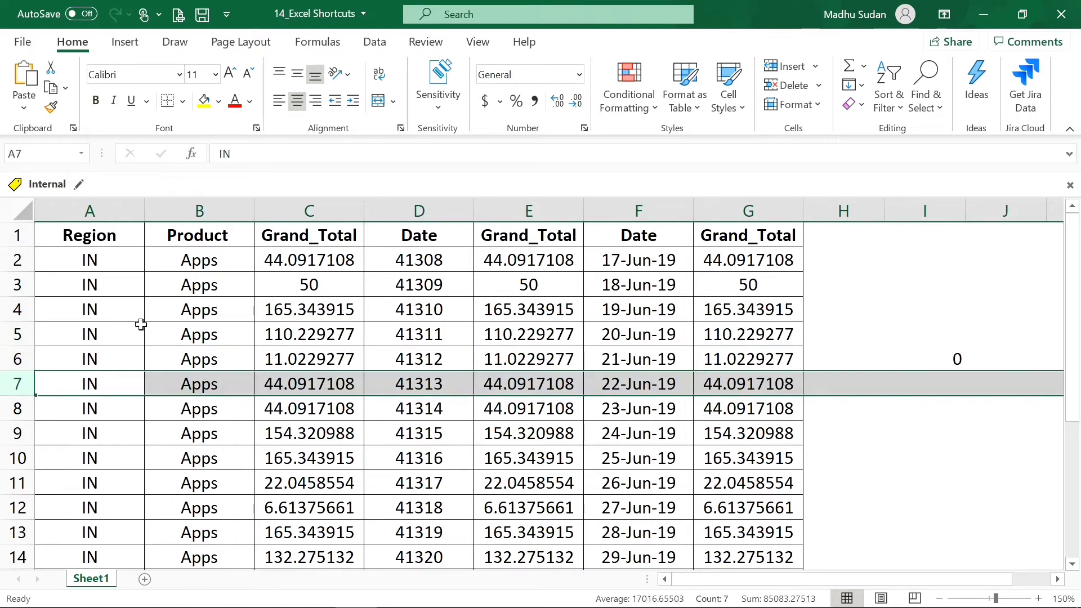
pyautogui.click(11, 311)
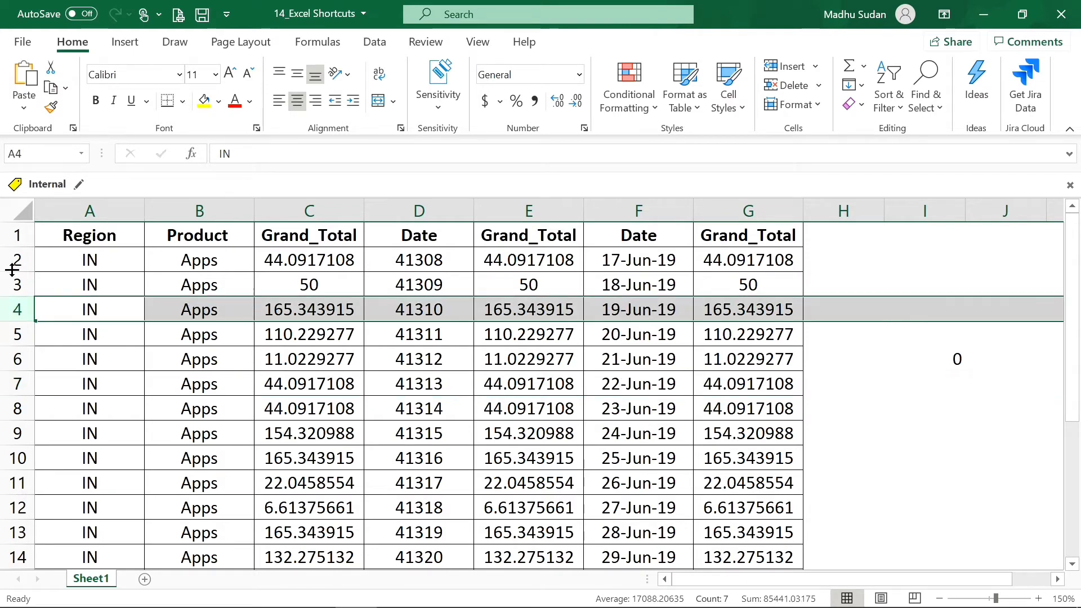
pyautogui.click(13, 260)
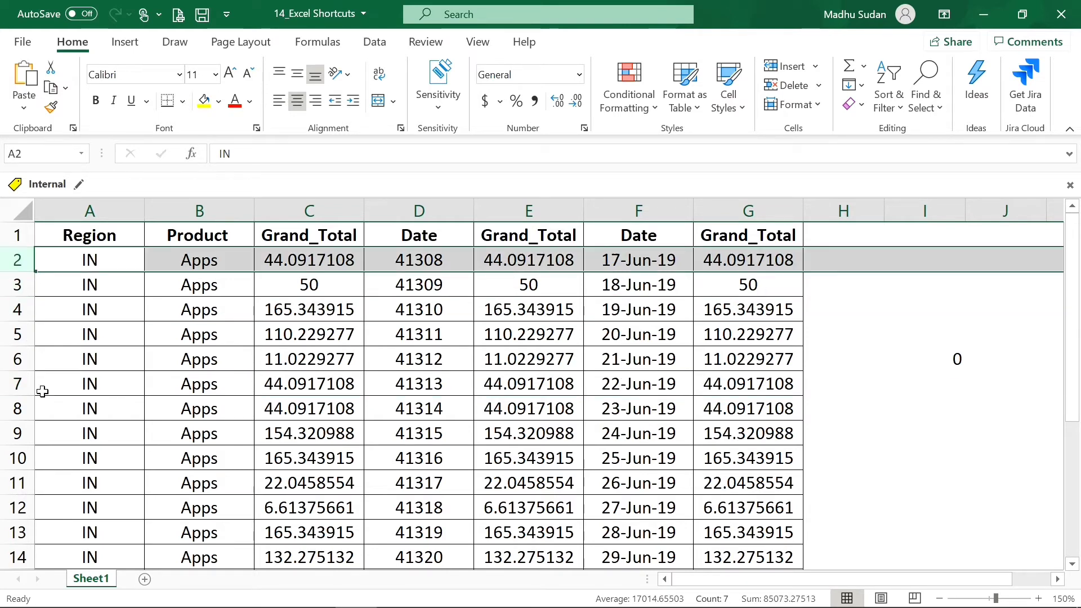
pyautogui.click(11, 383)
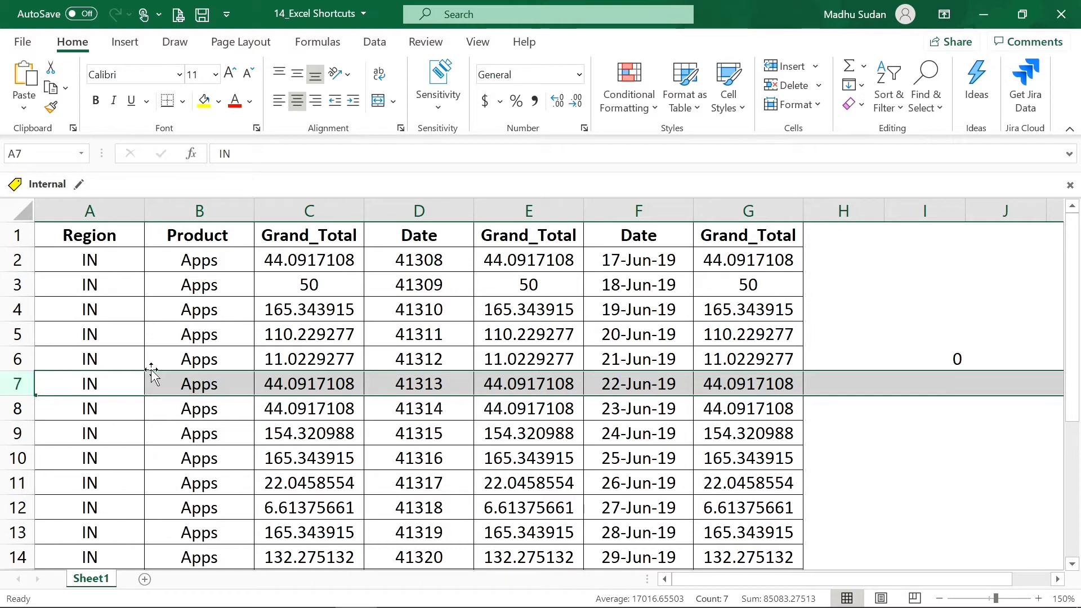
pyautogui.click(218, 348)
pyautogui.hotkey('ctrl', 'Up')
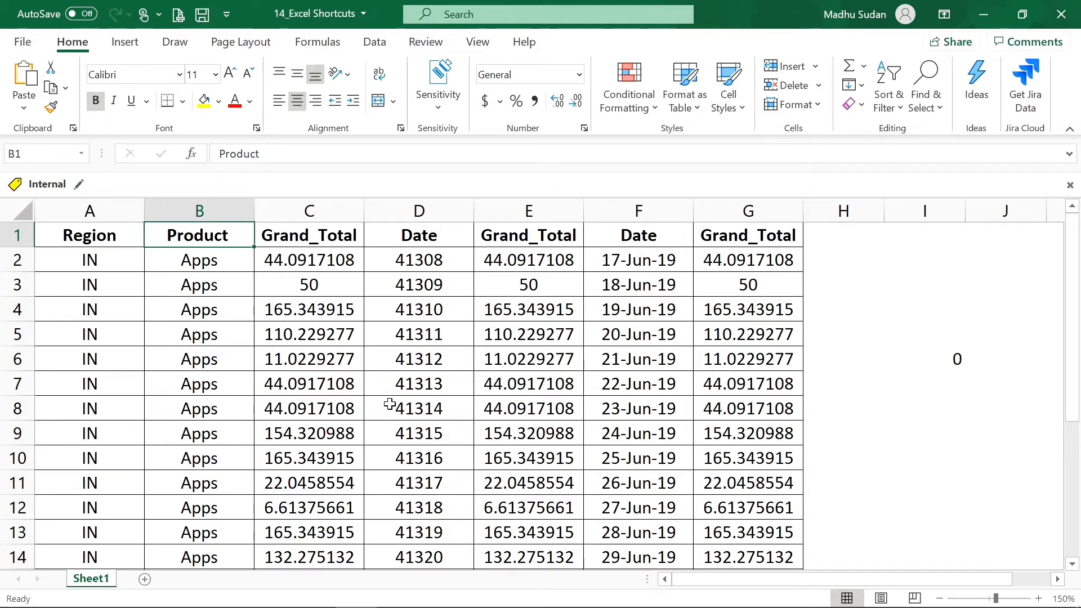
# - Select the entire row 4 starting from cell F4, and clear the row selection by choosing cell D7
pyautogui.click(634, 315)
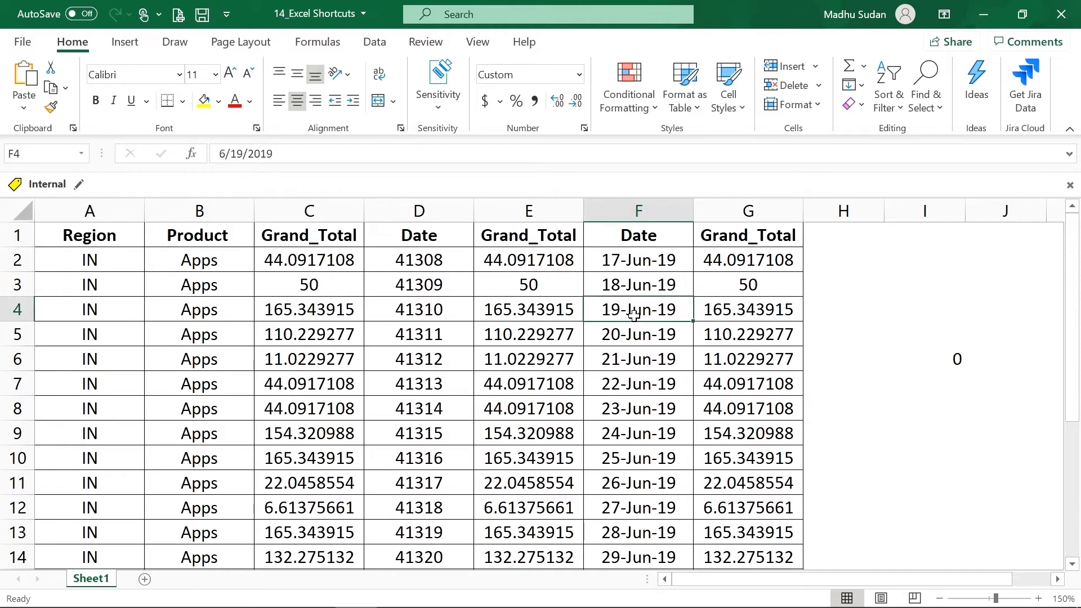
pyautogui.hotkey('shift', 'space')
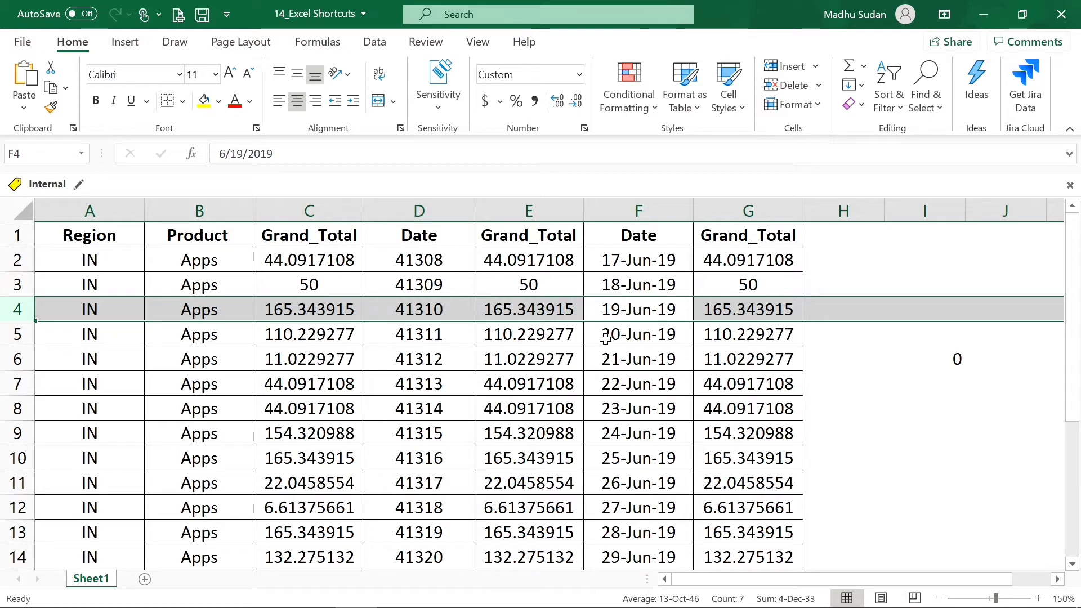
pyautogui.click(427, 386)
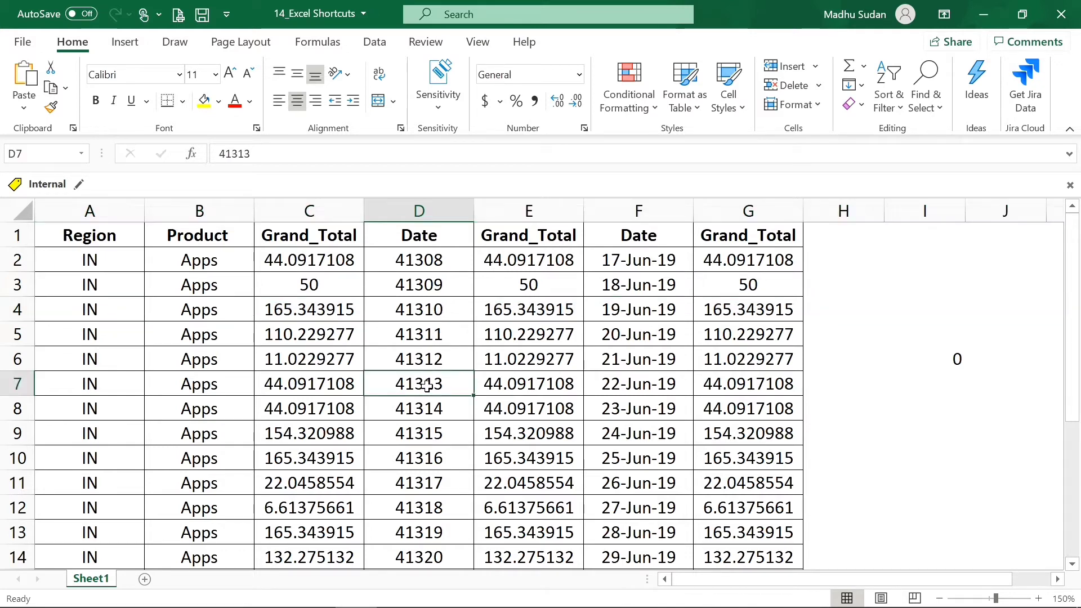
# - Select the entire row 11 from cell D11 and extend the selection up to row 7
pyautogui.click(426, 490)
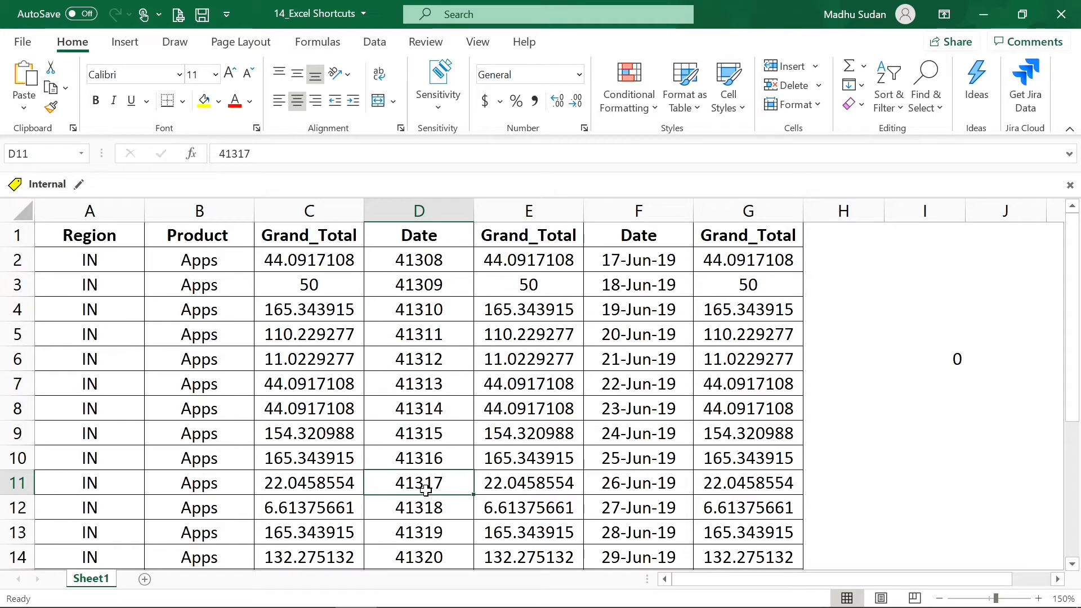
pyautogui.hotkey('shift', 'space')
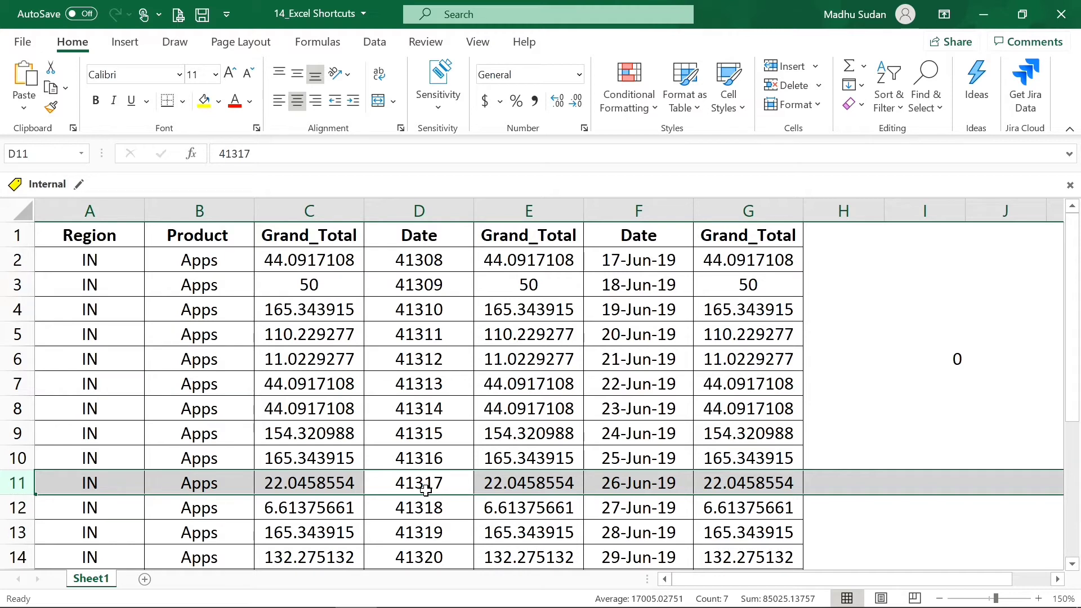
pyautogui.hotkey('shift', 'Up')
pyautogui.hotkey('shift', 'Up')
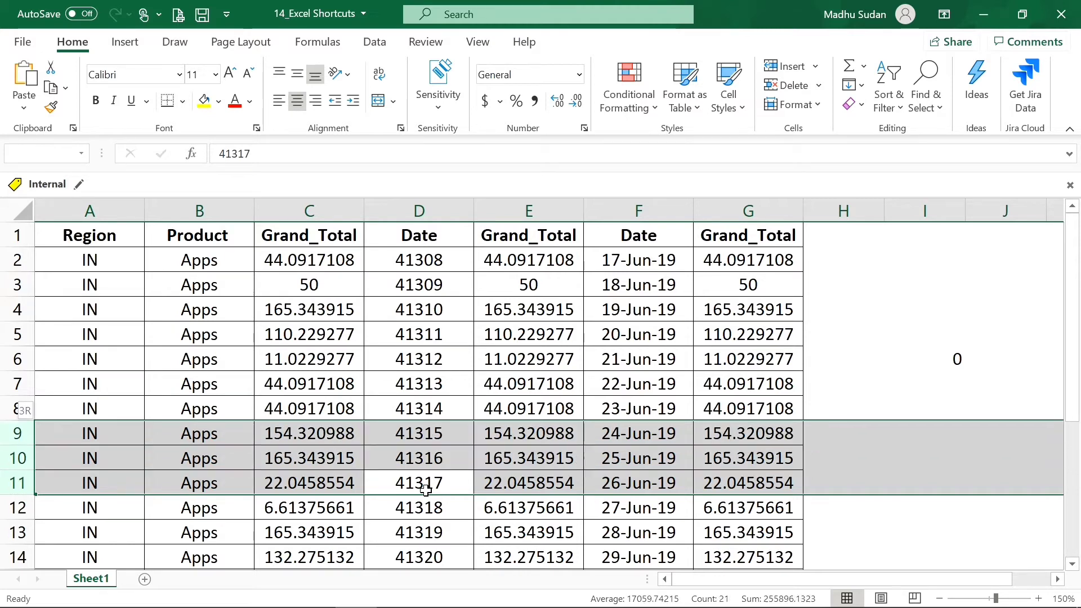
pyautogui.hotkey('shift', 'Up')
pyautogui.hotkey('shift', 'Up')
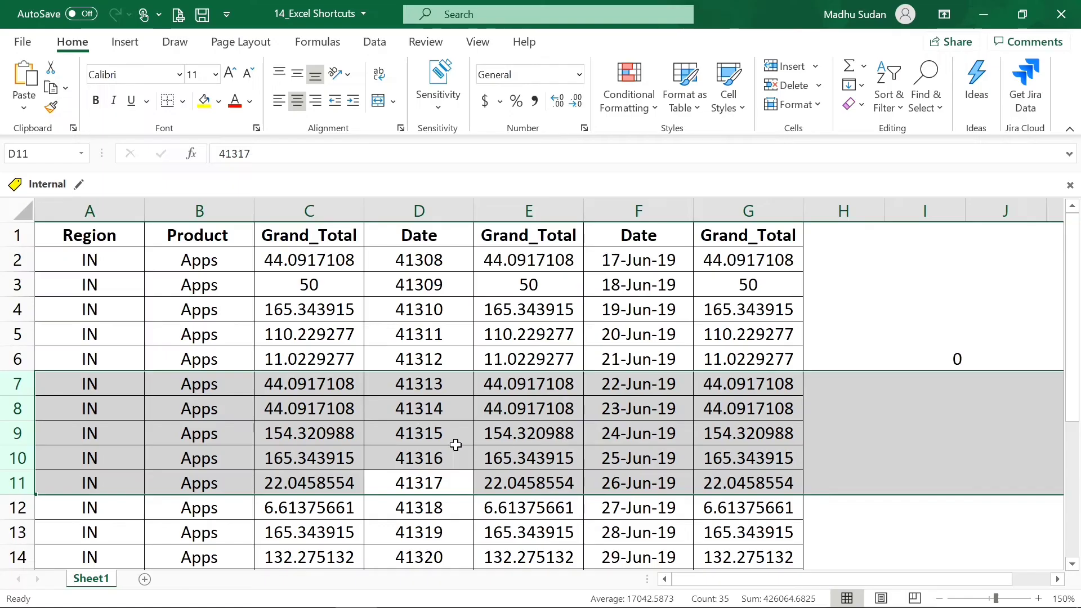
# - Clear the row selection by choosing cell D4, and select the entire columns B and D one at a time
pyautogui.click(461, 304)
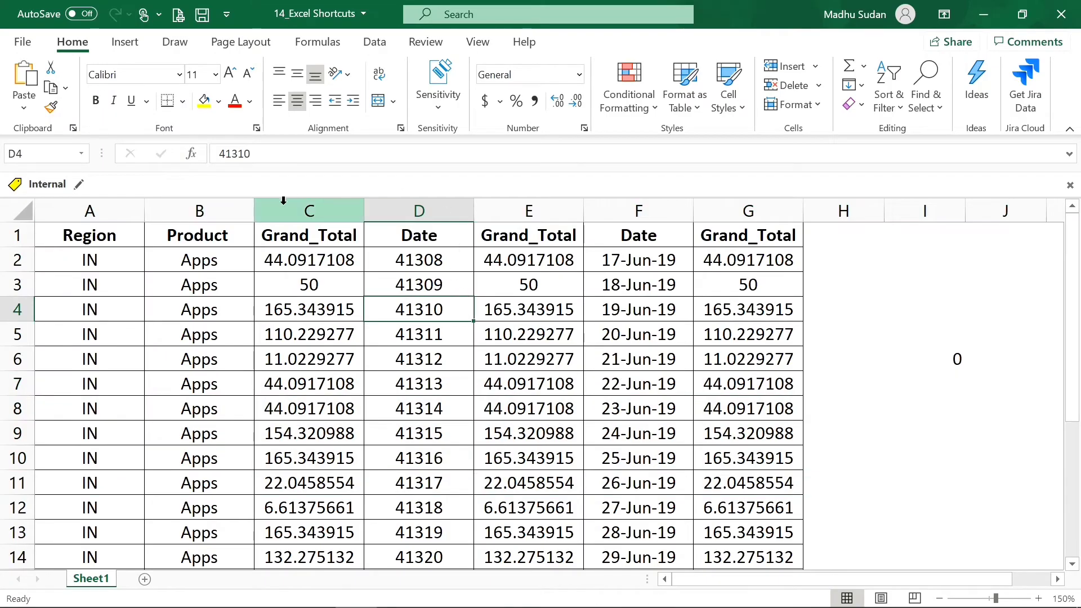
pyautogui.click(216, 200)
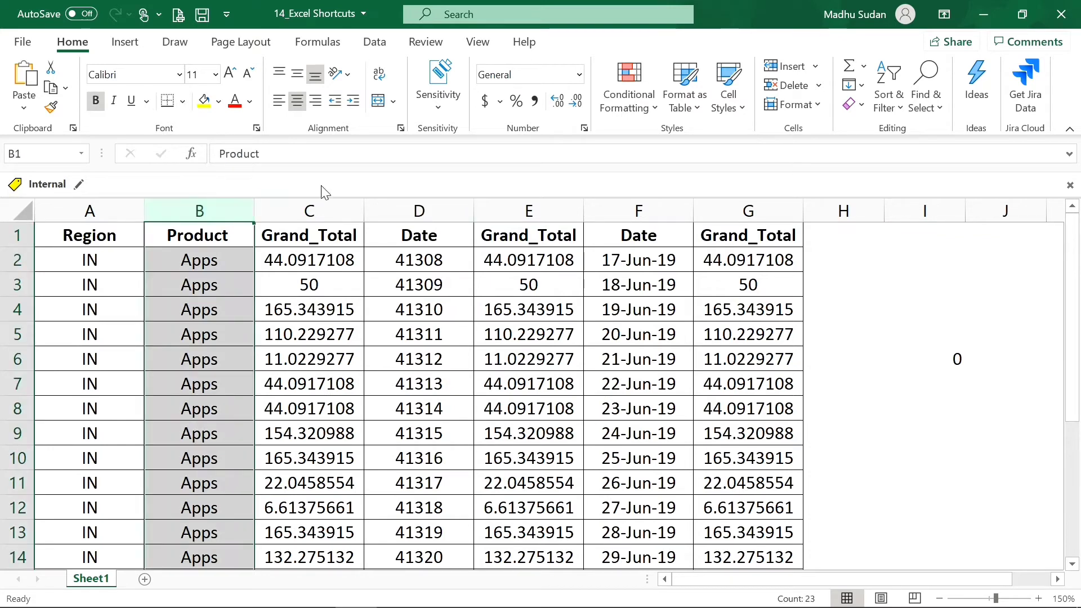
pyautogui.click(431, 212)
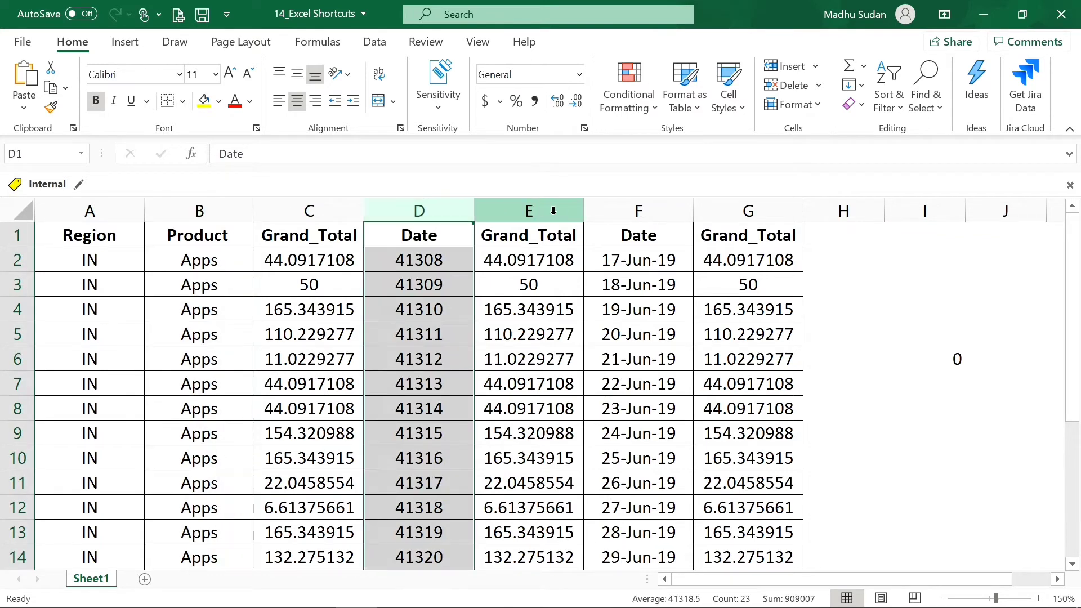
# - Select the entire columns E, F and H one at a time
pyautogui.click(566, 211)
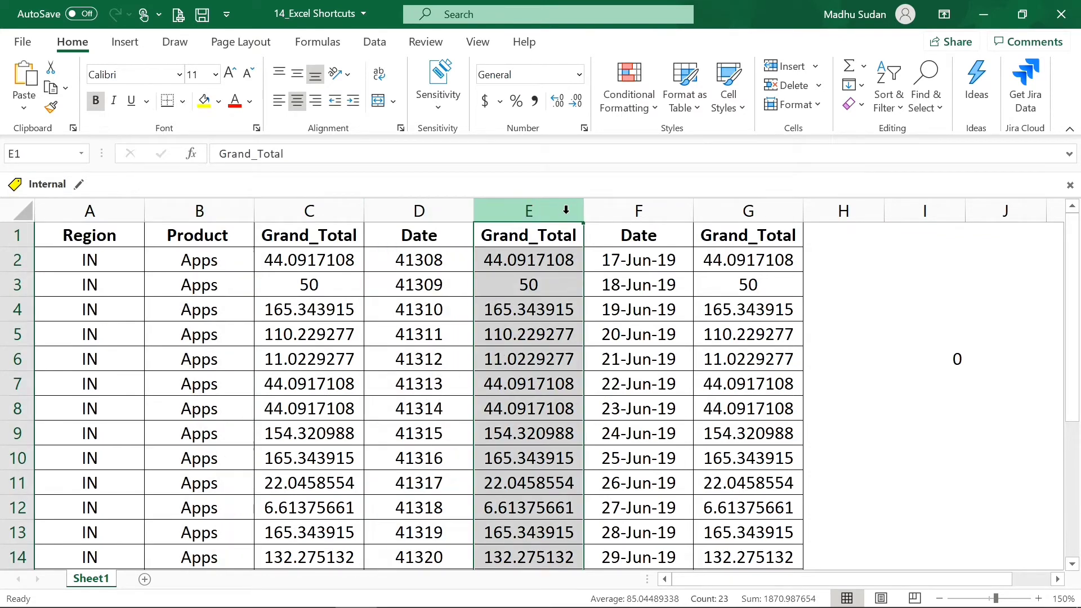
pyautogui.click(679, 209)
pyautogui.click(848, 208)
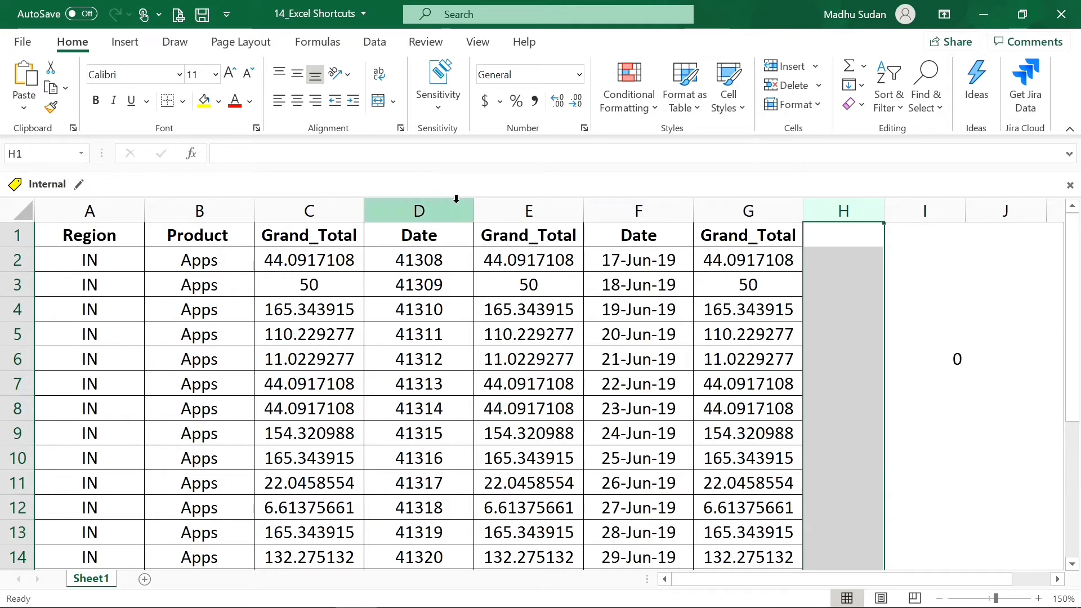
# - Extend the column selection from H back to D, and clear it by choosing cell C1
pyautogui.hotkey('shift', 'Left')
pyautogui.hotkey('shift', 'Left')
pyautogui.hotkey('shift', 'Left')
pyautogui.hotkey('shift', 'Left')
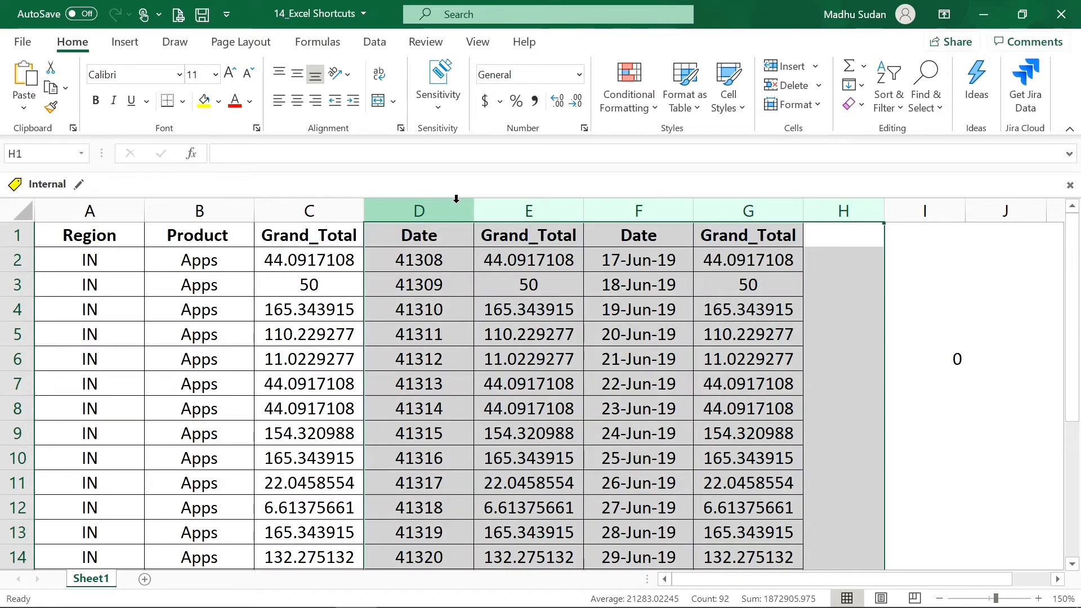
pyautogui.click(308, 246)
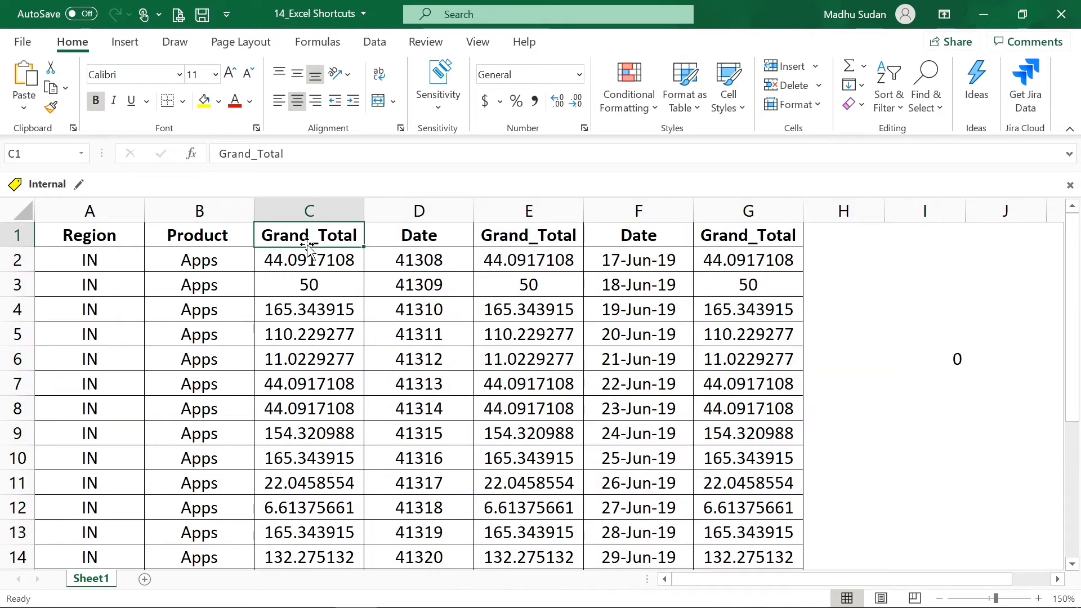
# - Select the entire columns D and B one at a time, and clear the selection by moving to cell B2
pyautogui.click(417, 204)
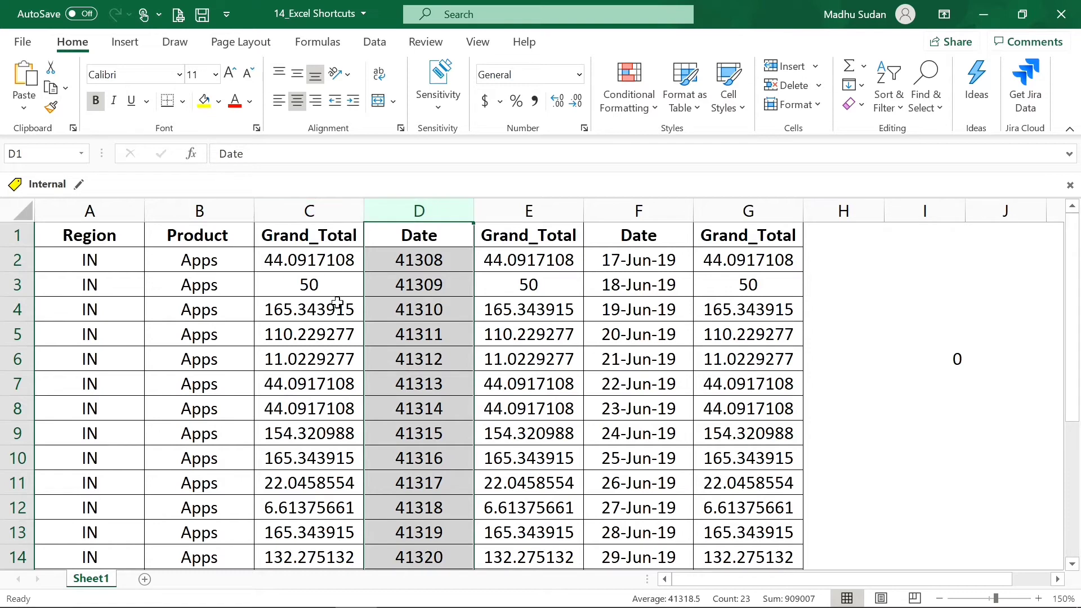
pyautogui.click(224, 210)
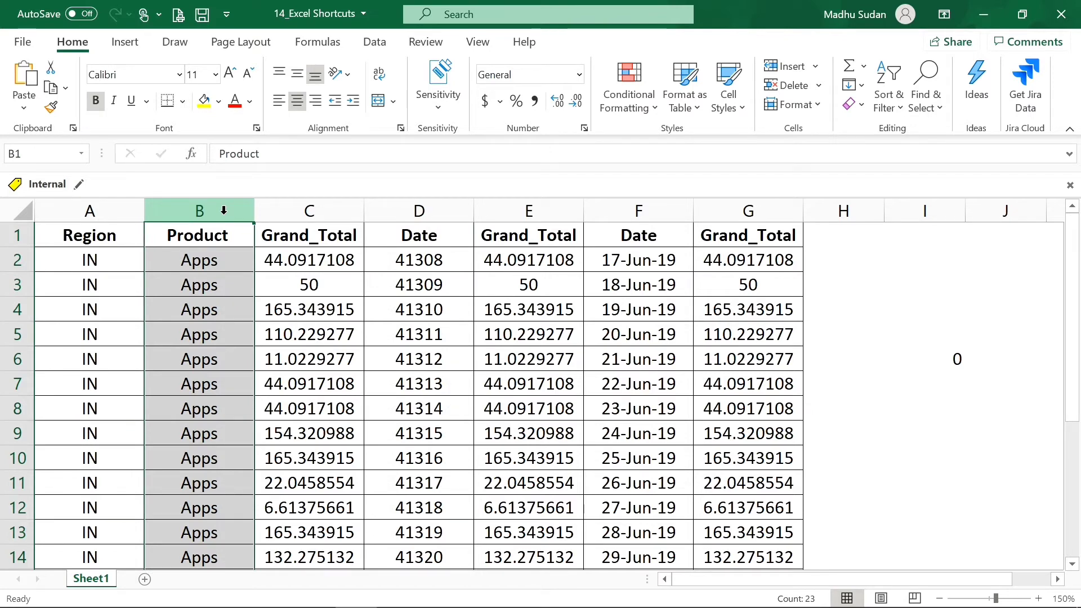
pyautogui.press('Down')
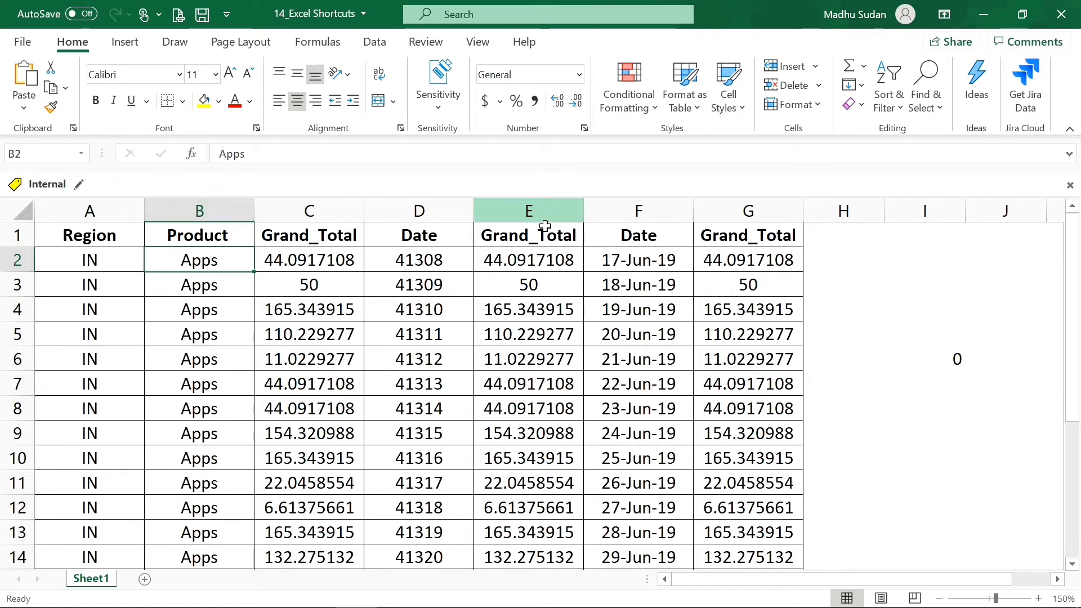
# - Select the entire column E starting from cell E9
pyautogui.click(552, 410)
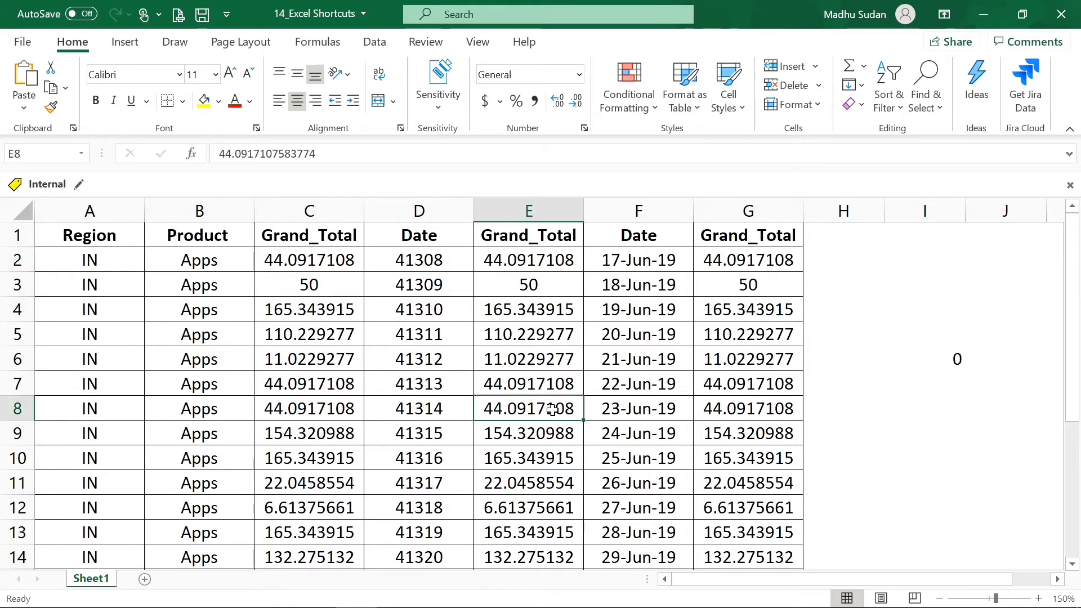
pyautogui.click(559, 434)
pyautogui.hotkey('ctrl', 'space')
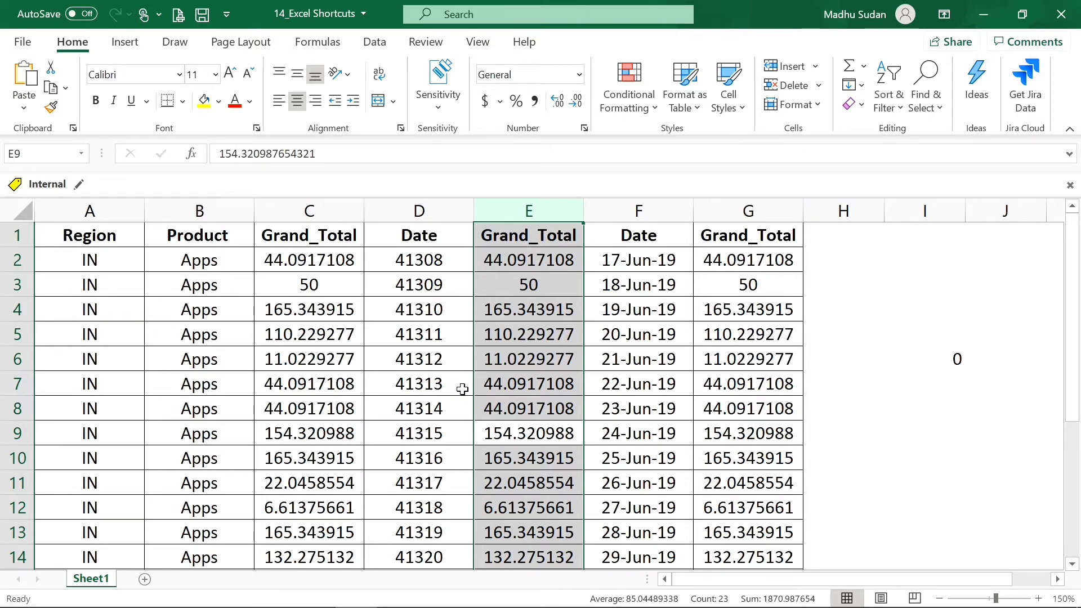
# - Select the entire column B from cell B7, extend the selection through column D, and clear it by choosing cell D6
pyautogui.click(235, 383)
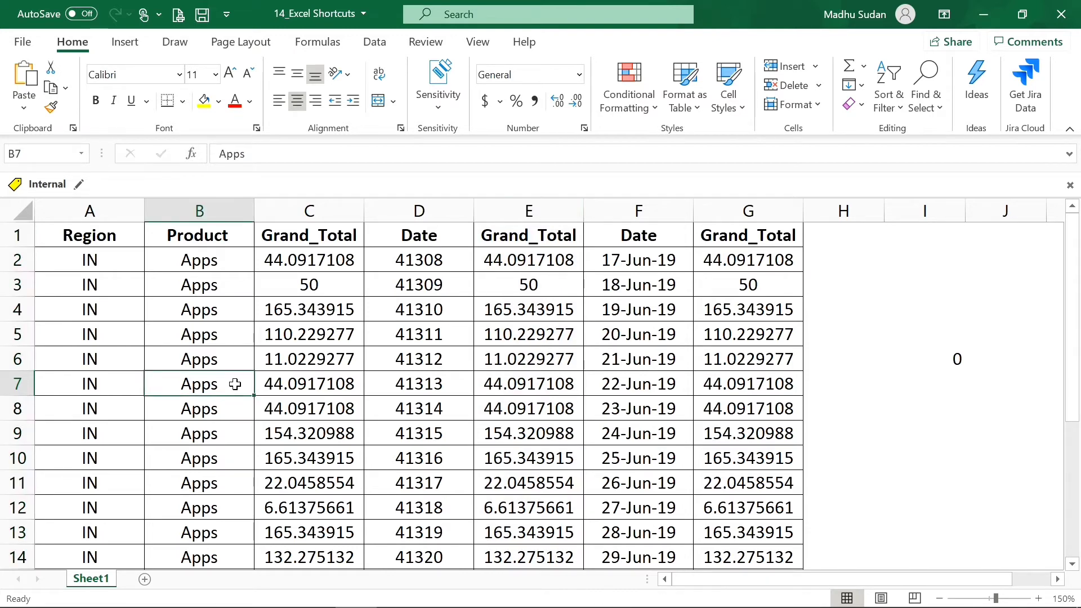
pyautogui.hotkey('ctrl', 'space')
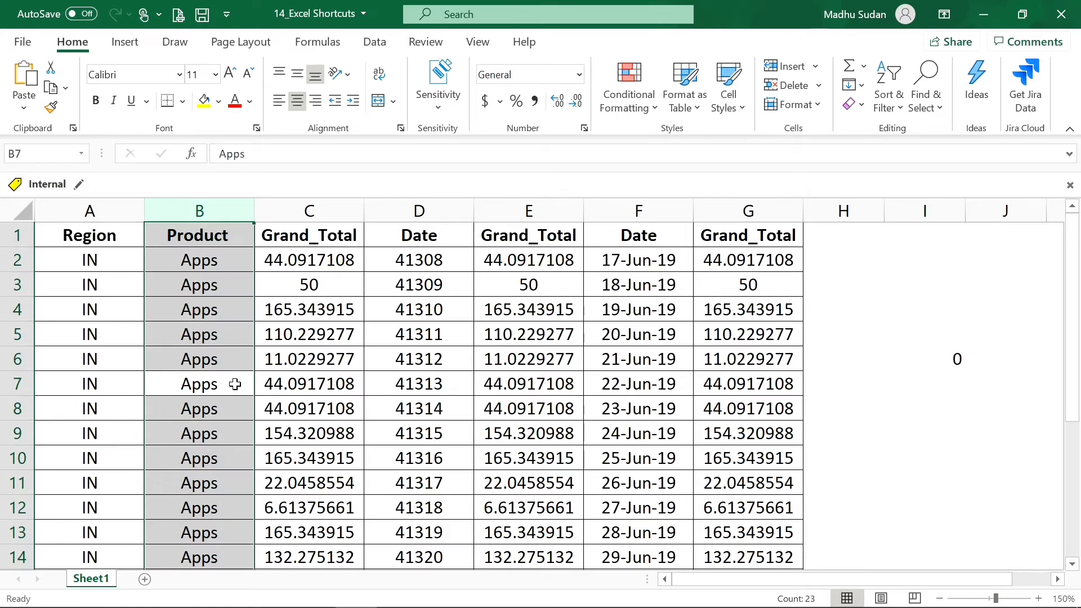
pyautogui.hotkey('shift', 'Right')
pyautogui.hotkey('shift', 'Right')
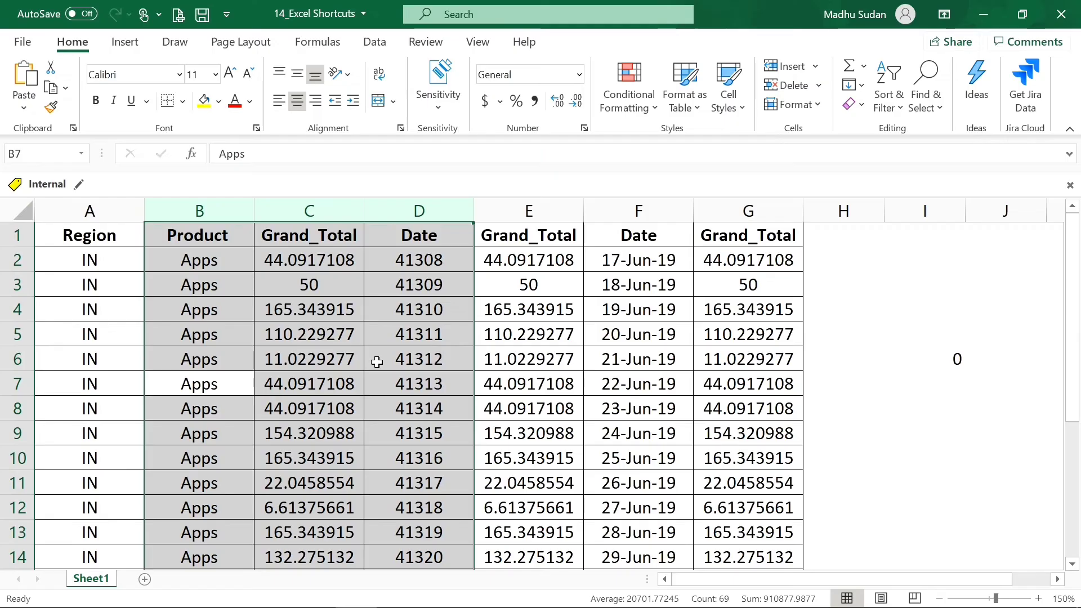
pyautogui.click(377, 361)
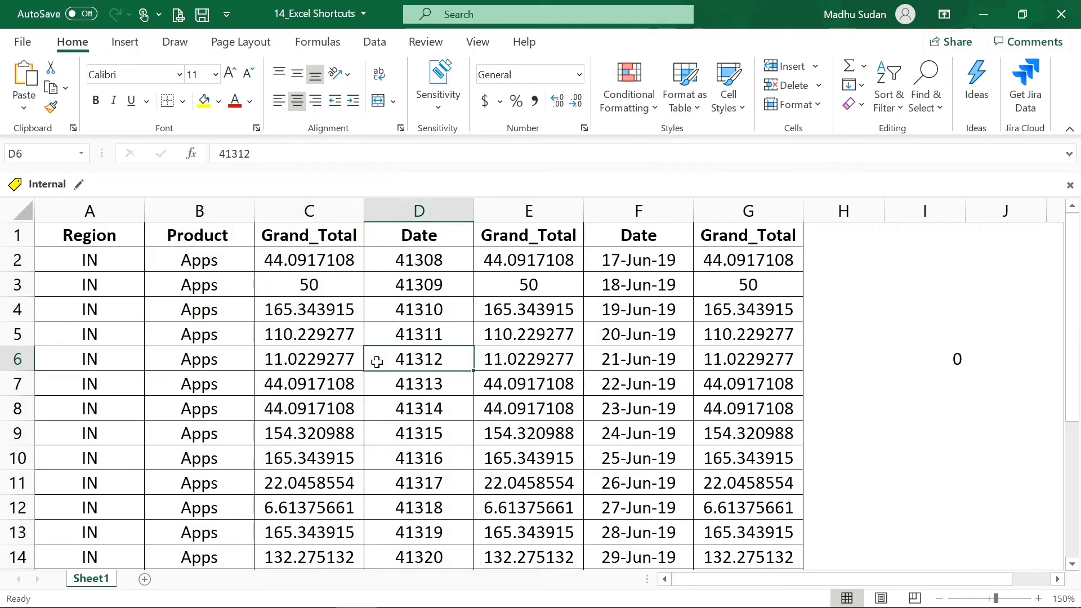
# - Insert a blank row above row 6 from cell C6, and undo the insertion
pyautogui.click(325, 357)
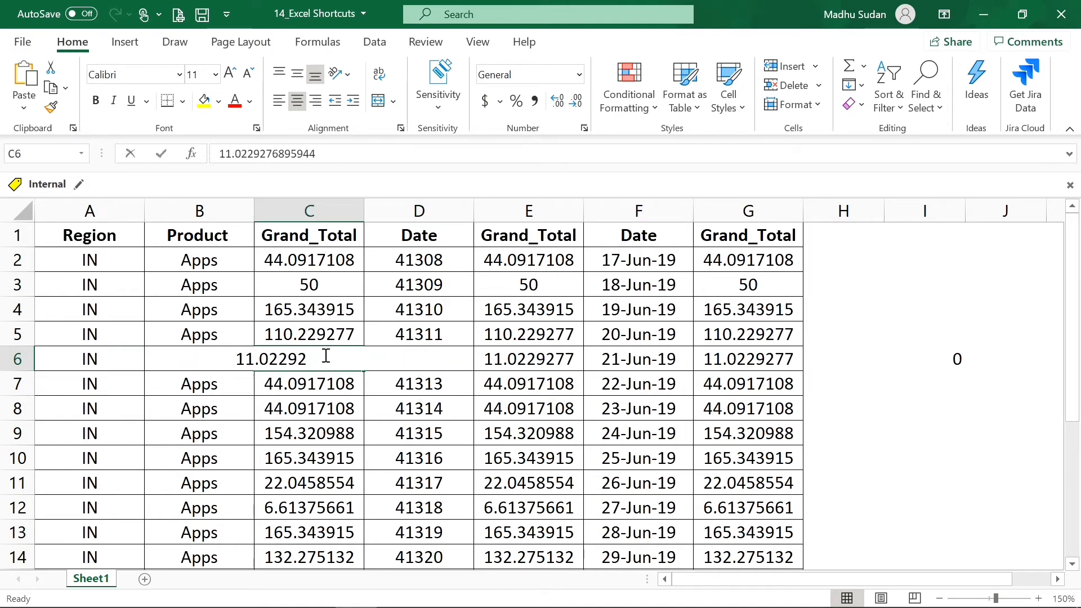
pyautogui.hotkey('alt', 'i')
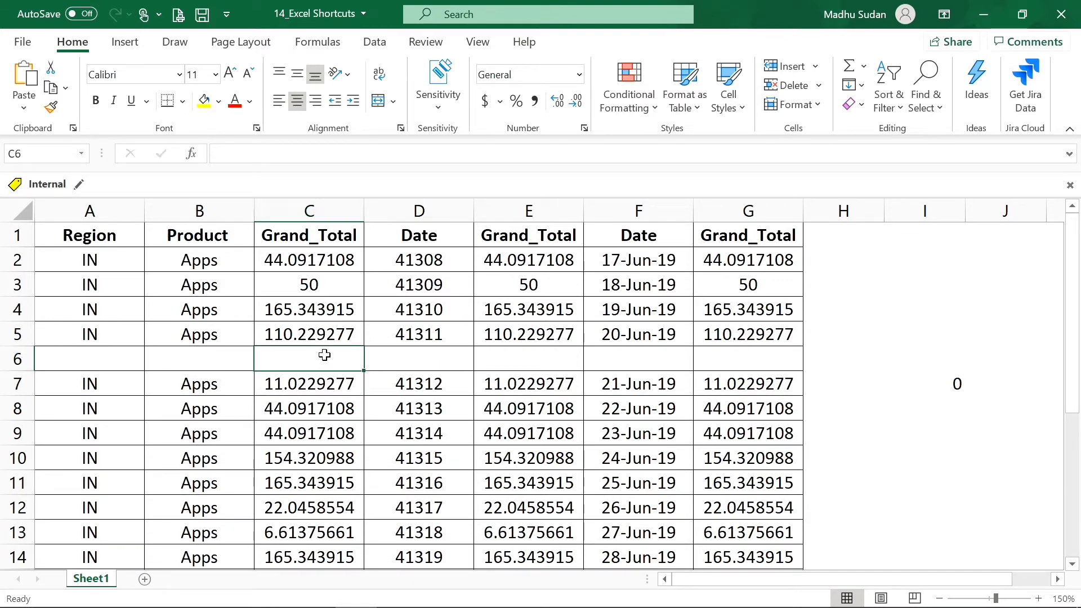
pyautogui.hotkey('ctrl', 'z')
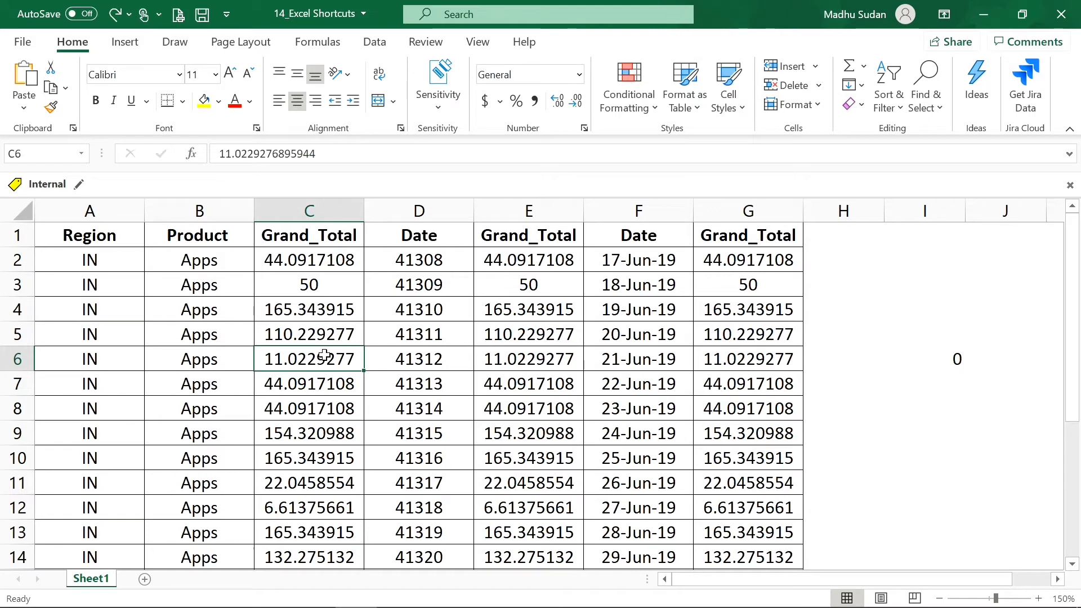
pyautogui.press('Down')
pyautogui.press('Down')
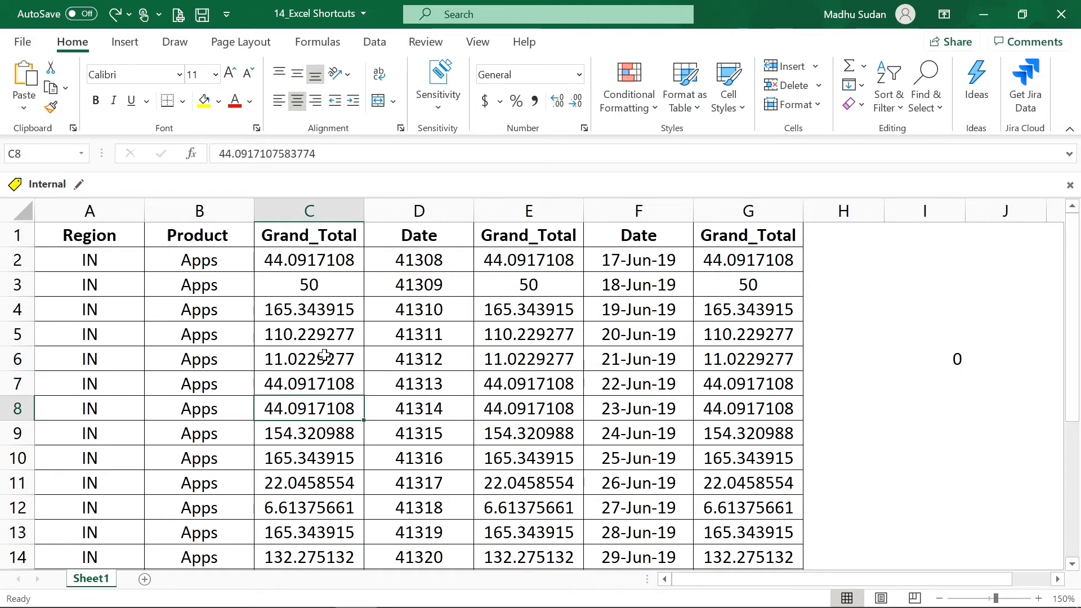
pyautogui.press('Right')
pyautogui.press('Right')
pyautogui.press('Right')
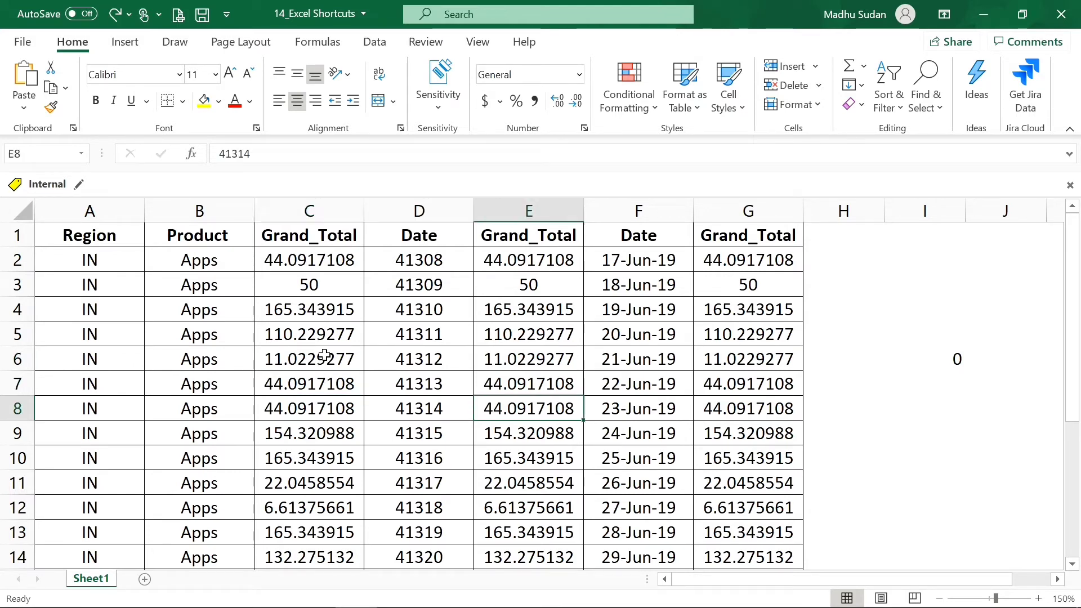
pyautogui.press('Left')
pyautogui.press('Left')
pyautogui.press('Left')
pyautogui.press('Left')
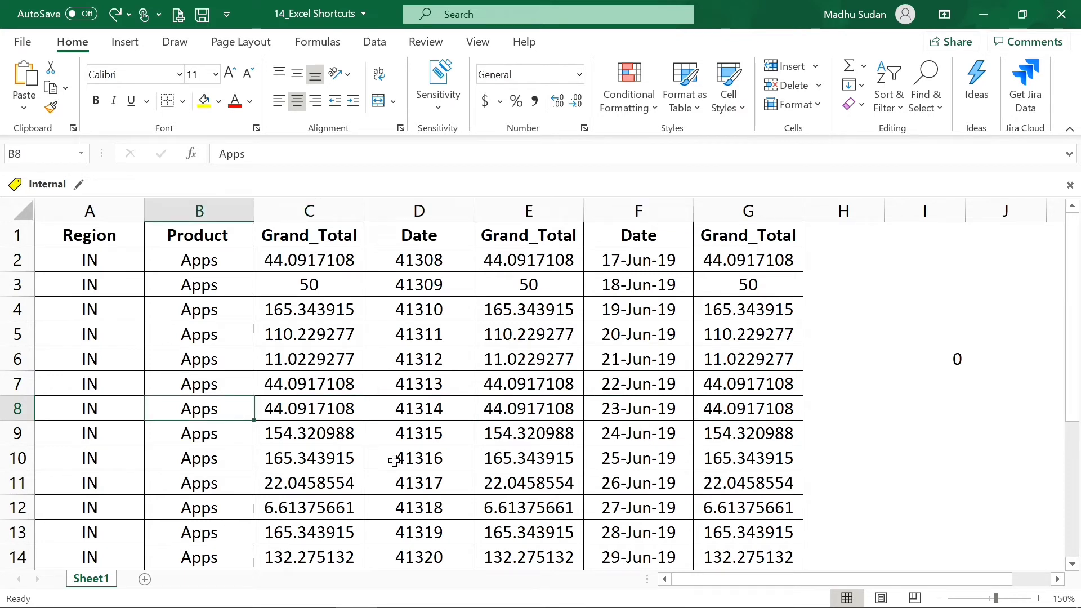
# - Insert a blank row above row 8 starting from cell F8
pyautogui.click(604, 407)
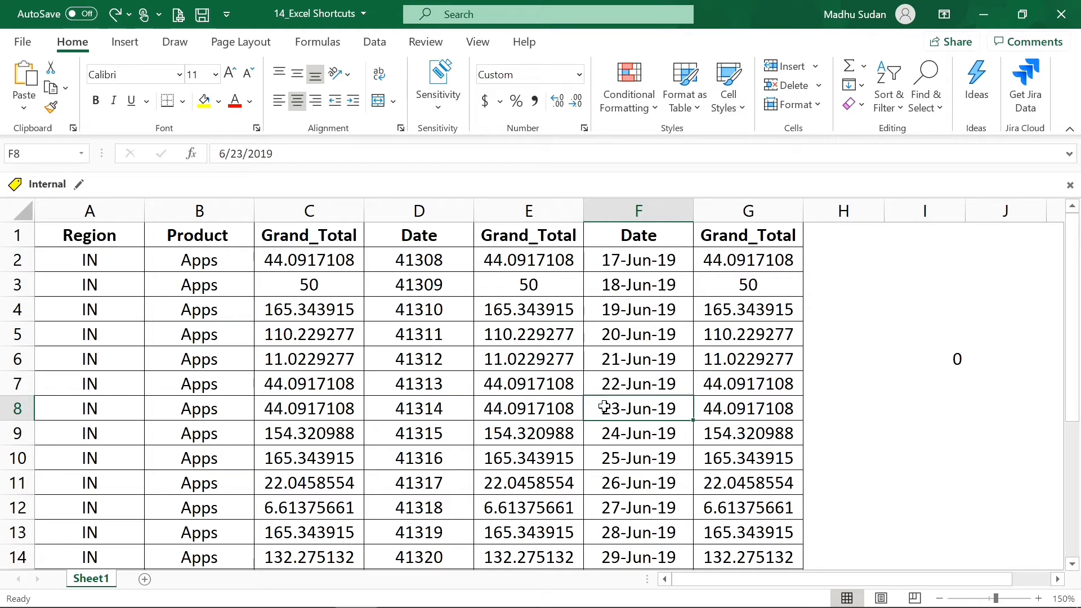
pyautogui.hotkey('alt', 'i')
pyautogui.press('r')
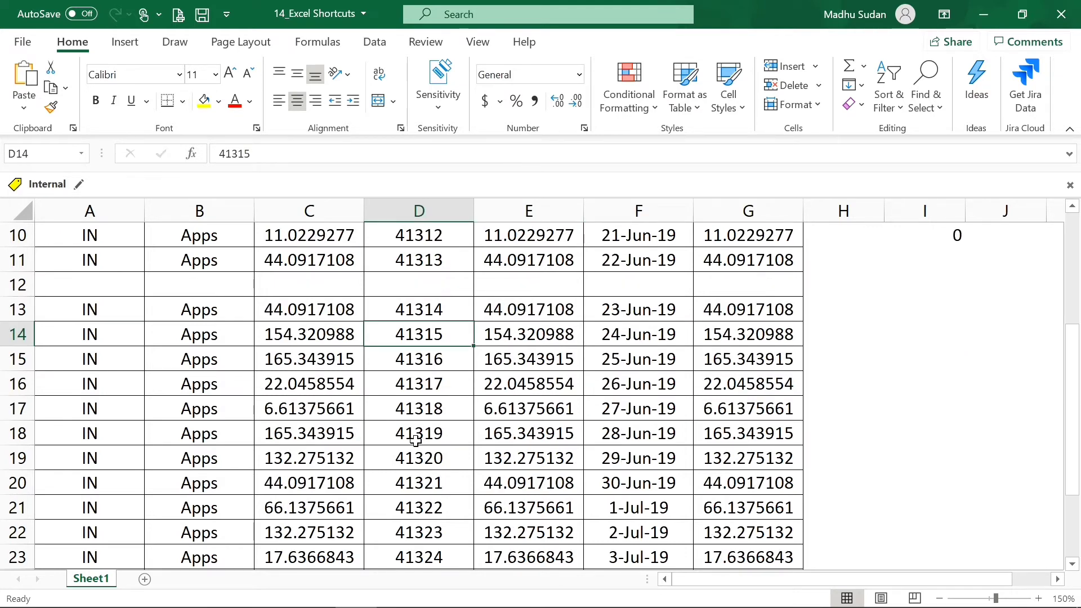
# - Insert seven blank rows above row 14 using the range D14:D20, and undo the insertion
pyautogui.hotkey('shift', 'Down')
pyautogui.hotkey('shift', 'Down')
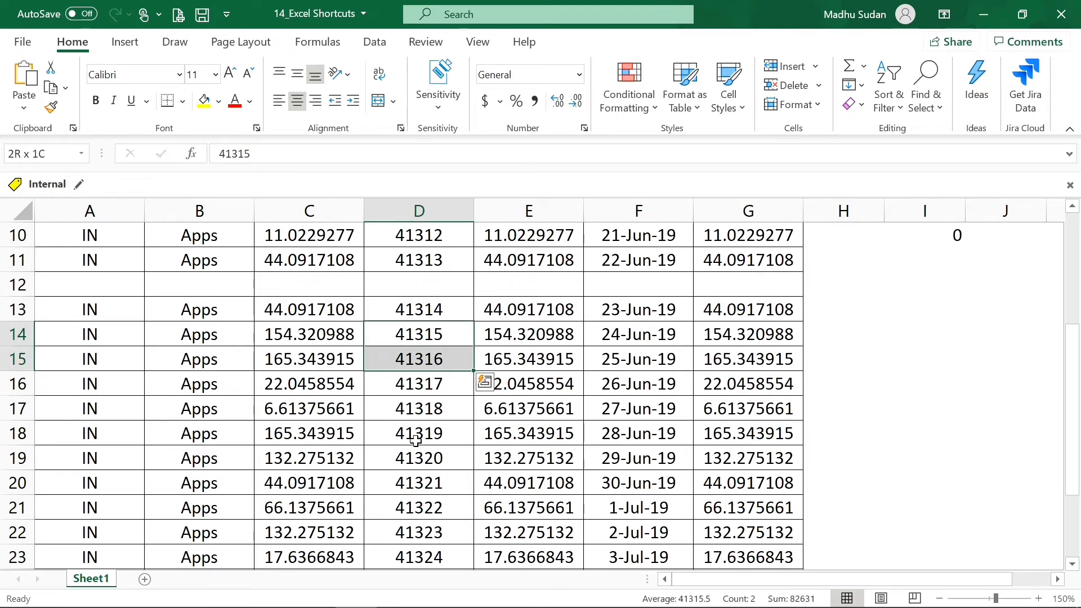
pyautogui.hotkey('shift', 'Down')
pyautogui.hotkey('shift', 'Down')
pyautogui.hotkey('shift', 'Down')
pyautogui.hotkey('shift', 'Down')
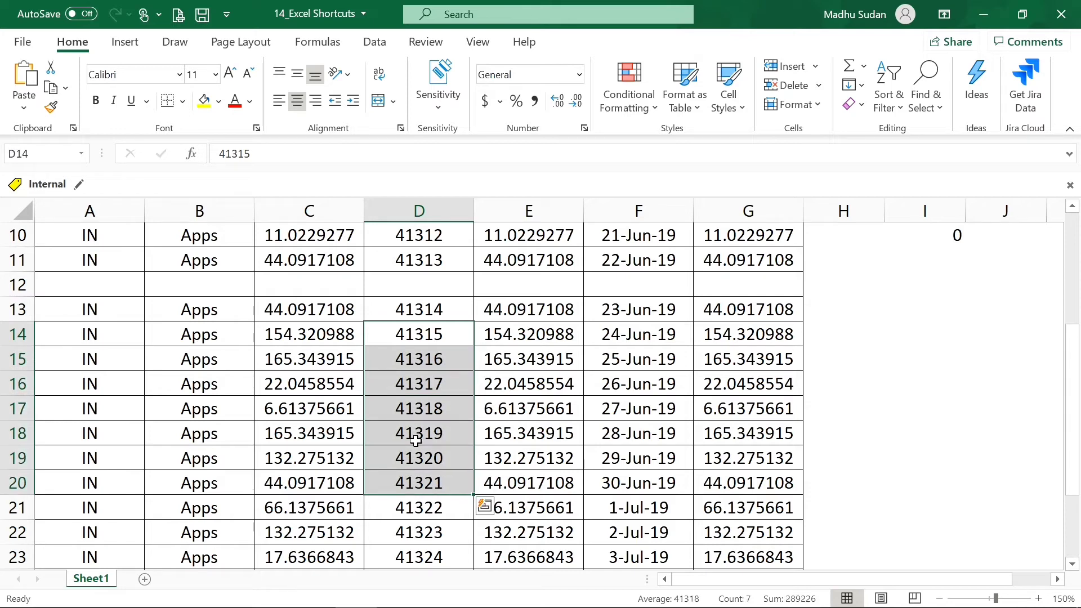
pyautogui.hotkey('alt', 'h')
pyautogui.press('i')
pyautogui.press('r')
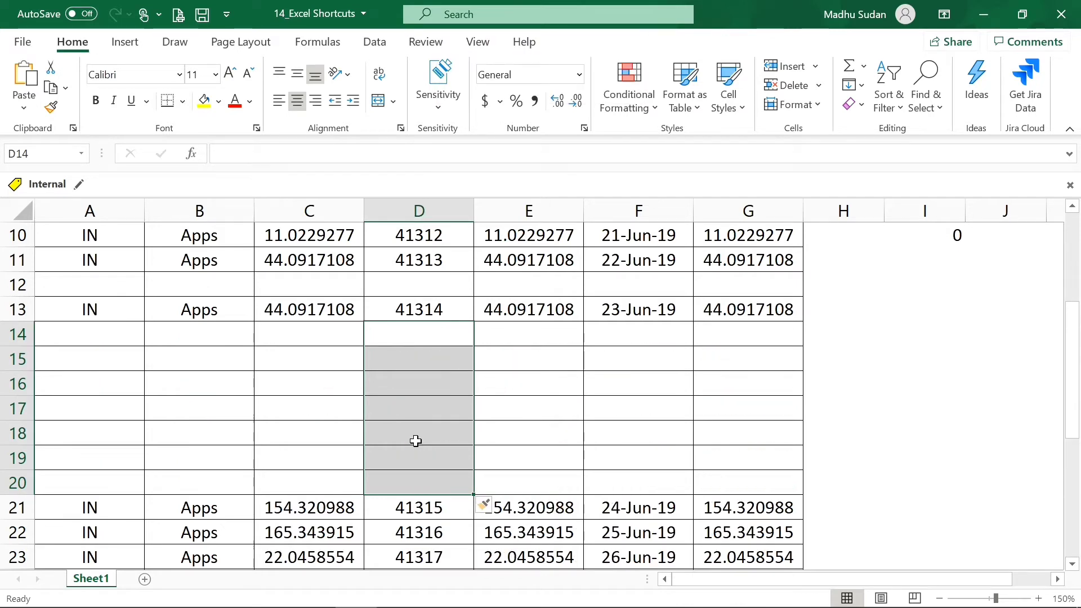
pyautogui.hotkey('ctrl', 'z')
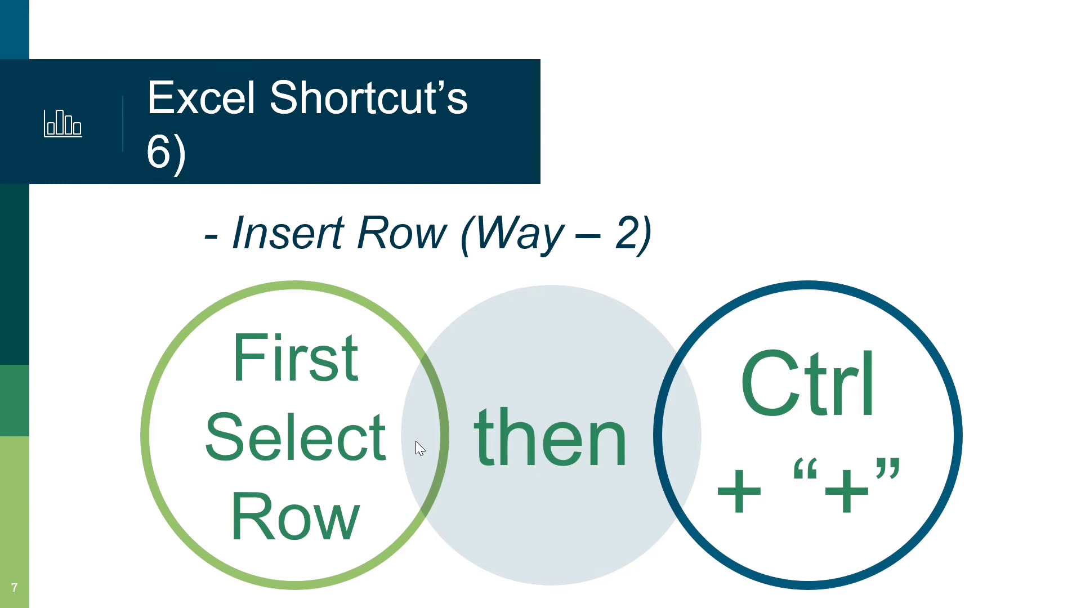
# - Switch from the slides back to the Excel workbook and make C8 the active cell
pyautogui.hotkey('alt', 'Tab')
pyautogui.press('Down')
pyautogui.press('Down')
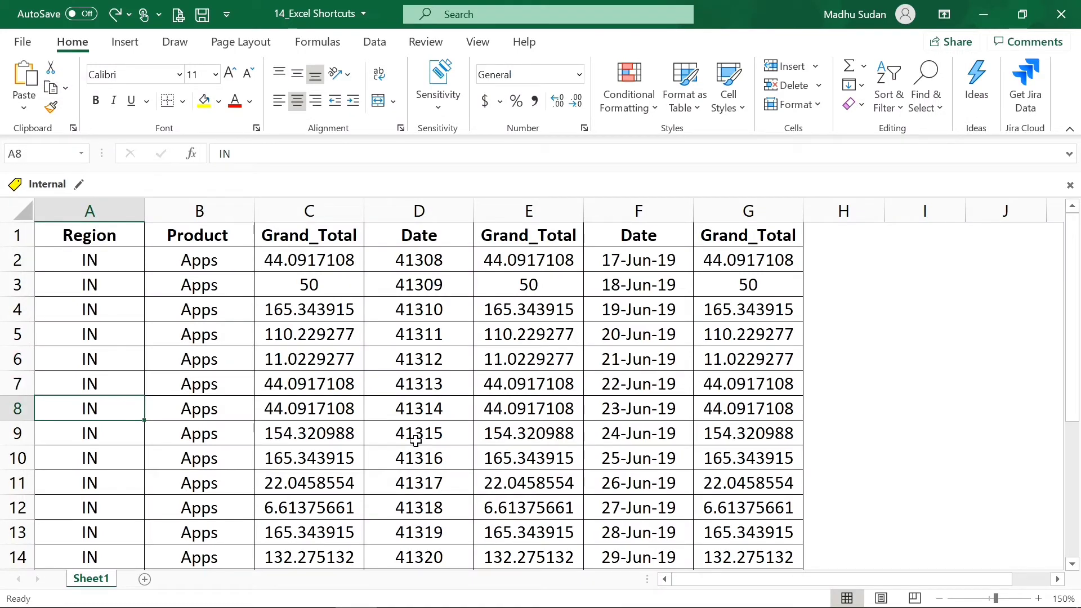
pyautogui.press('Right')
pyautogui.press('Right')
pyautogui.press('Right')
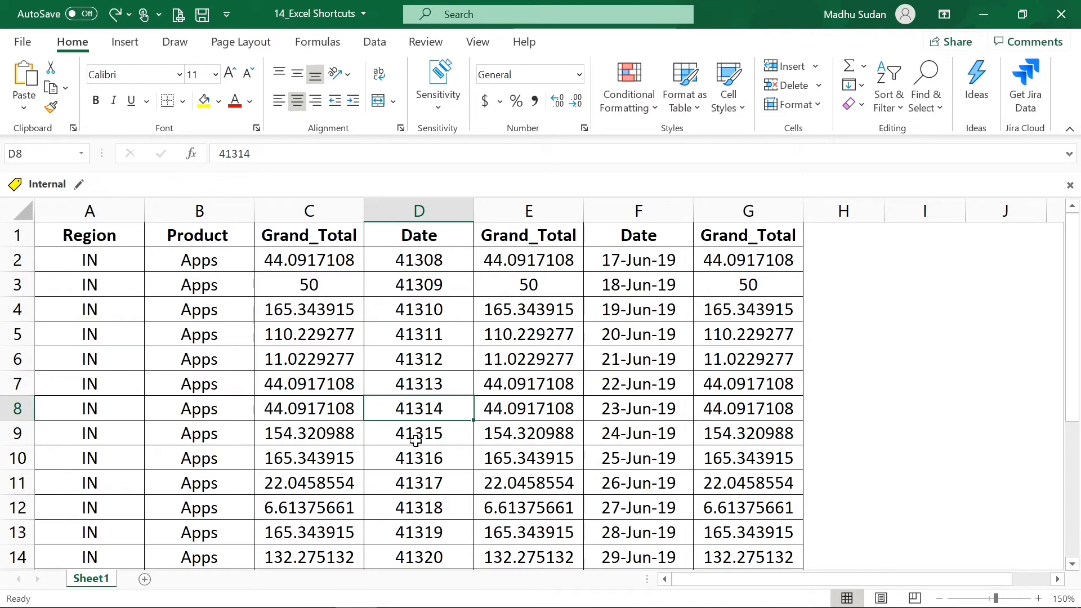
pyautogui.press('Right')
pyautogui.press('Right')
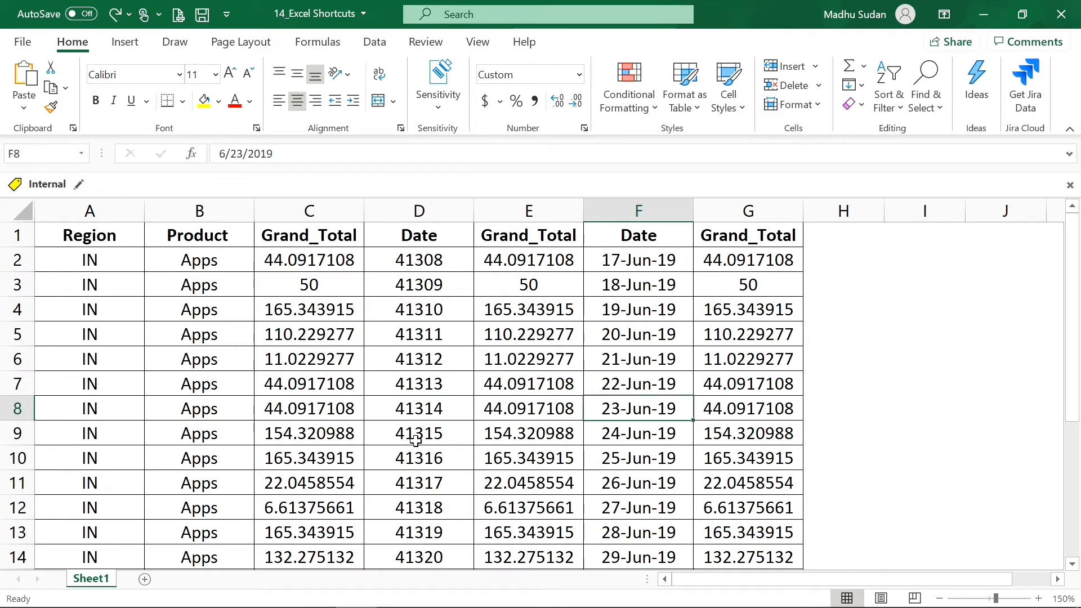
pyautogui.press('Left')
pyautogui.press('Left')
pyautogui.press('Left')
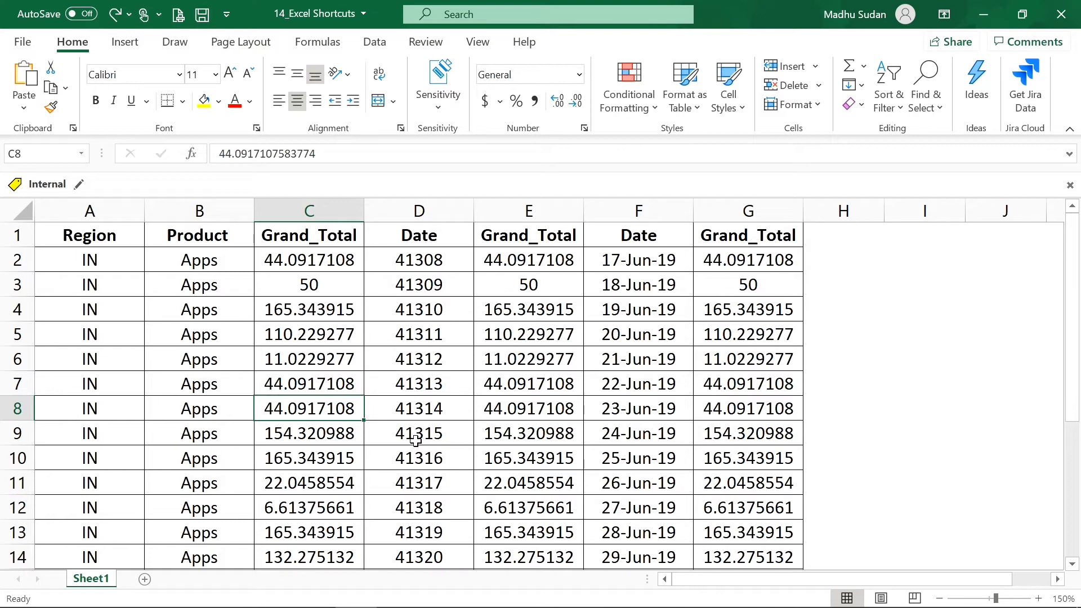
# - Select the entire row 8 from cell C8 and insert a blank row above its data
pyautogui.hotkey('shift', 'space')
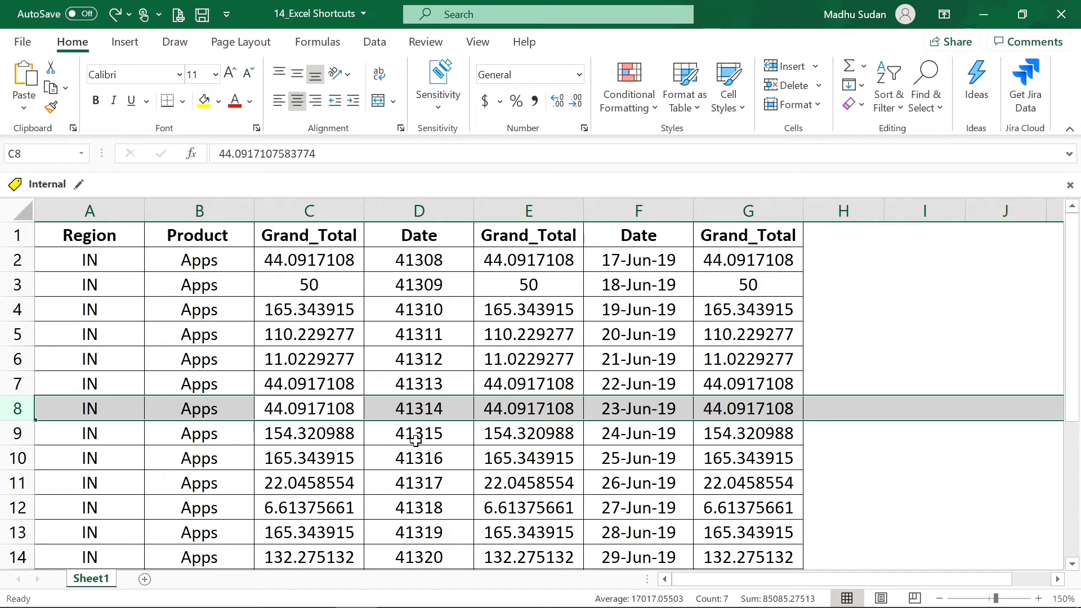
pyautogui.hotkey('ctrl', 'shift', '+')
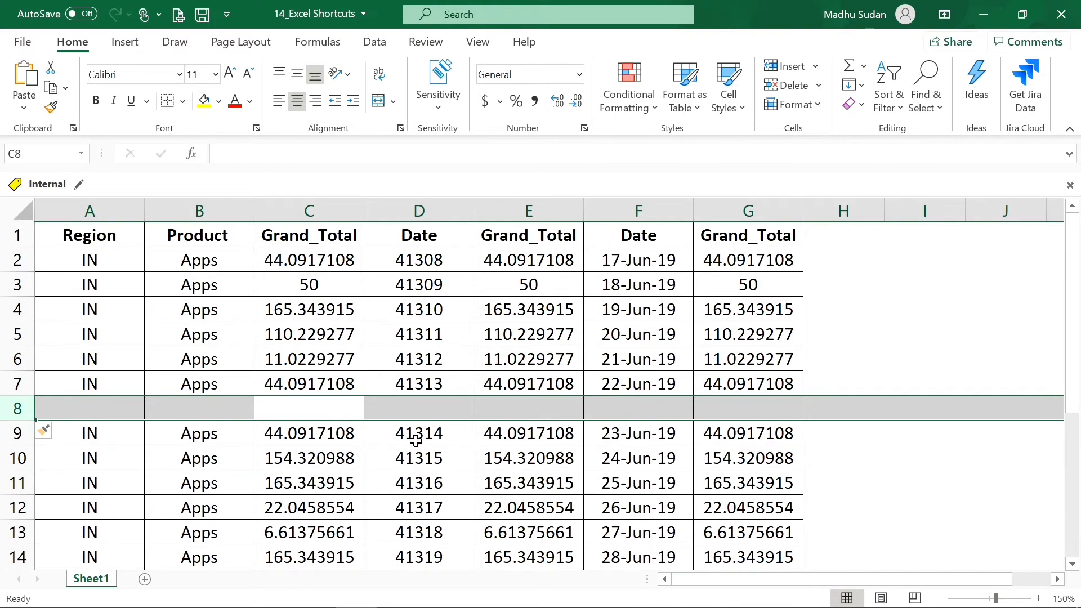
pyautogui.press('Down')
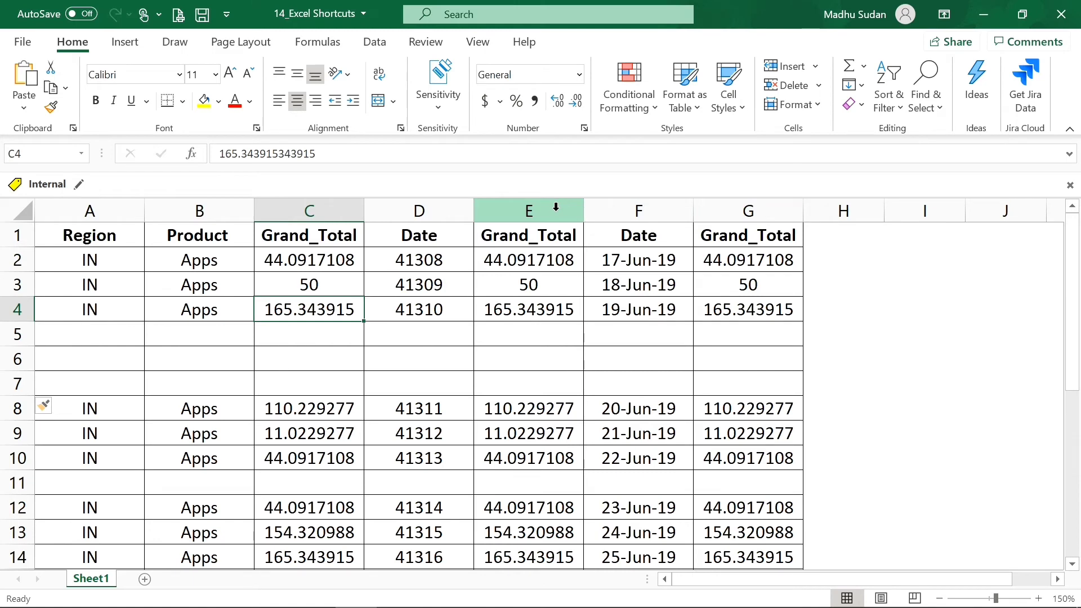
# - Insert a blank column before the Grand_Total column E, and undo the insertion
pyautogui.click(556, 207)
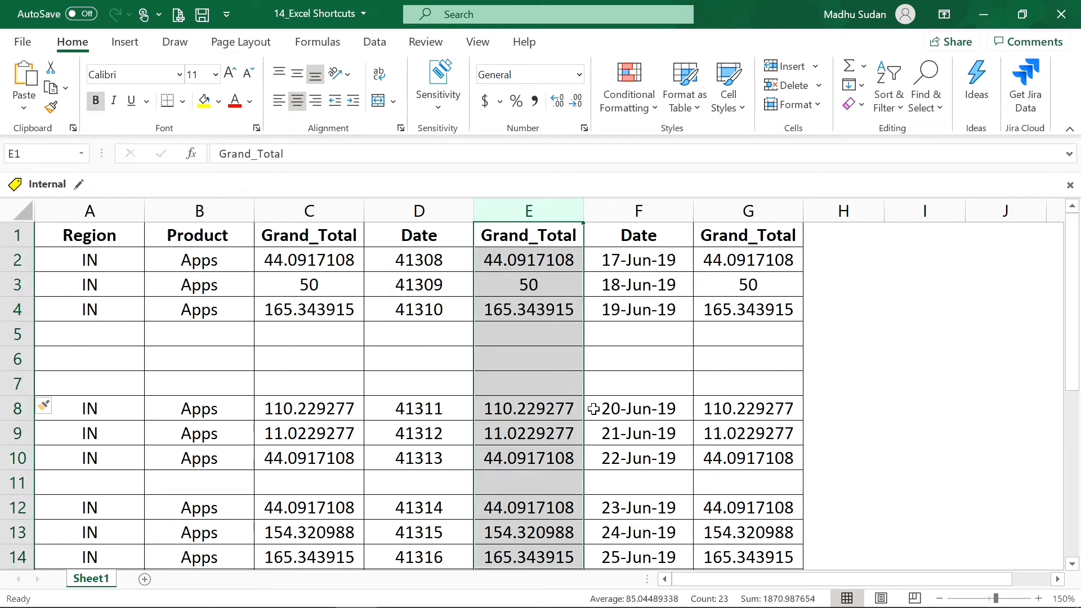
pyautogui.click(625, 402)
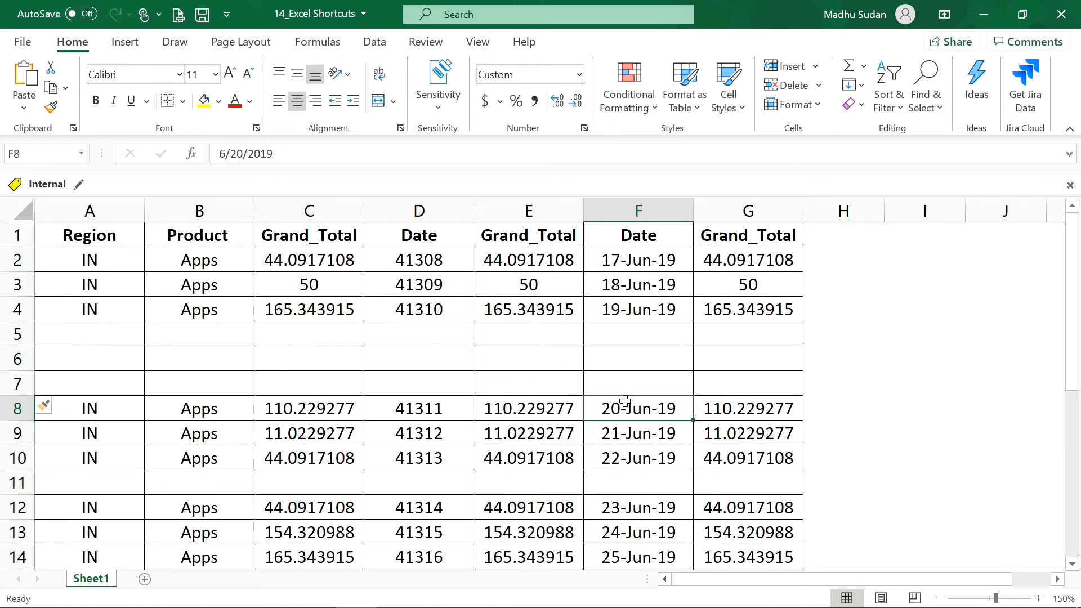
pyautogui.click(524, 208)
pyautogui.rightClick(524, 207)
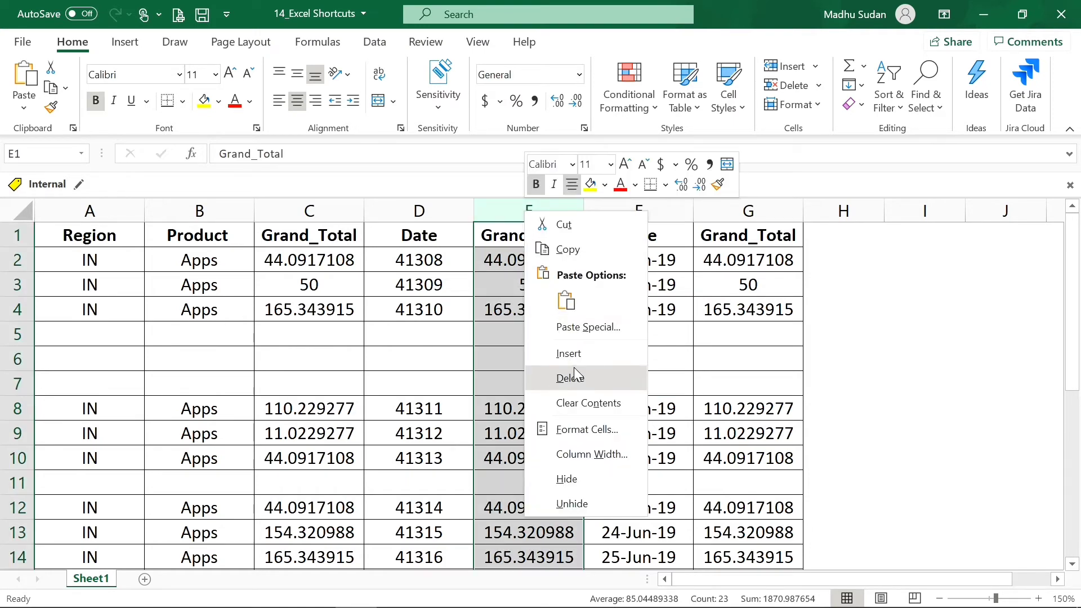
pyautogui.click(570, 353)
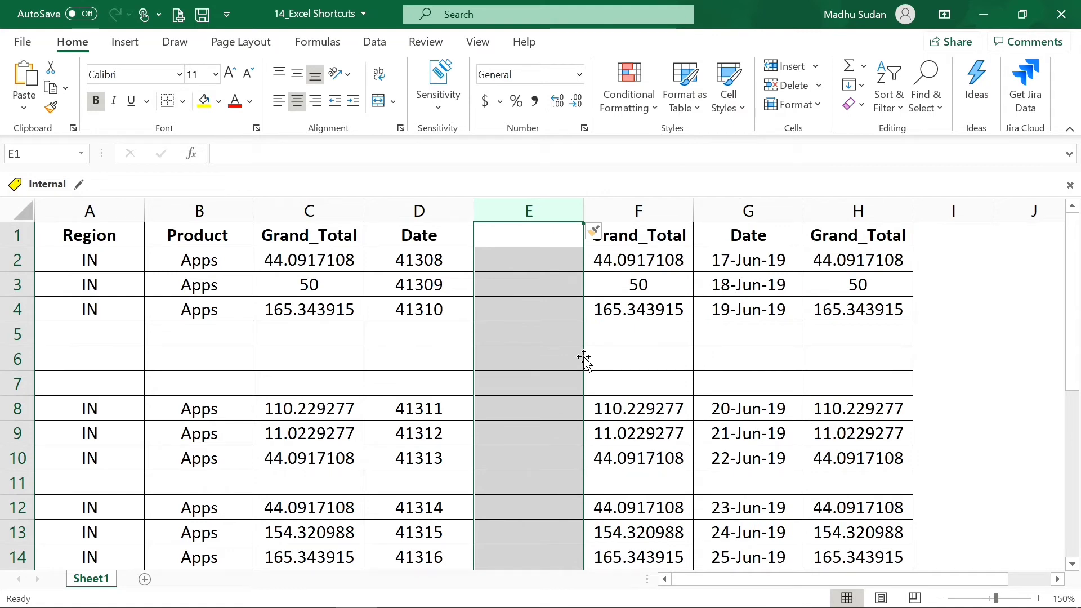
pyautogui.hotkey('ctrl', 'z')
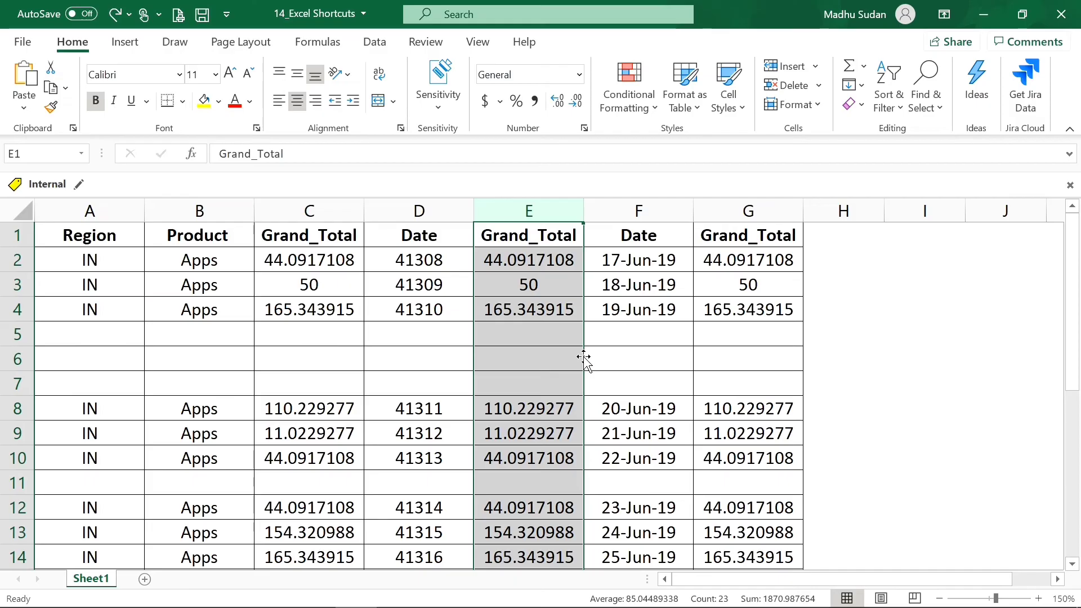
# - Insert four blank columns before column E, one at a time, starting from cell E6
pyautogui.press('Right')
pyautogui.press('Left')
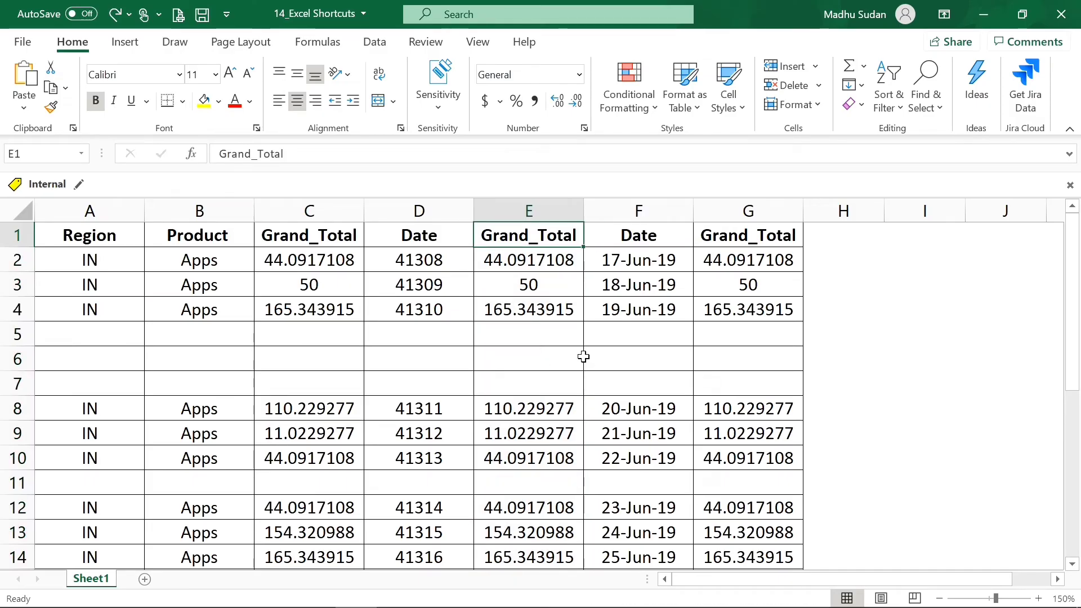
pyautogui.press('Down')
pyautogui.press('Down')
pyautogui.press('Down')
pyautogui.press('Down')
pyautogui.press('Down')
pyautogui.press('Down')
pyautogui.press('Up')
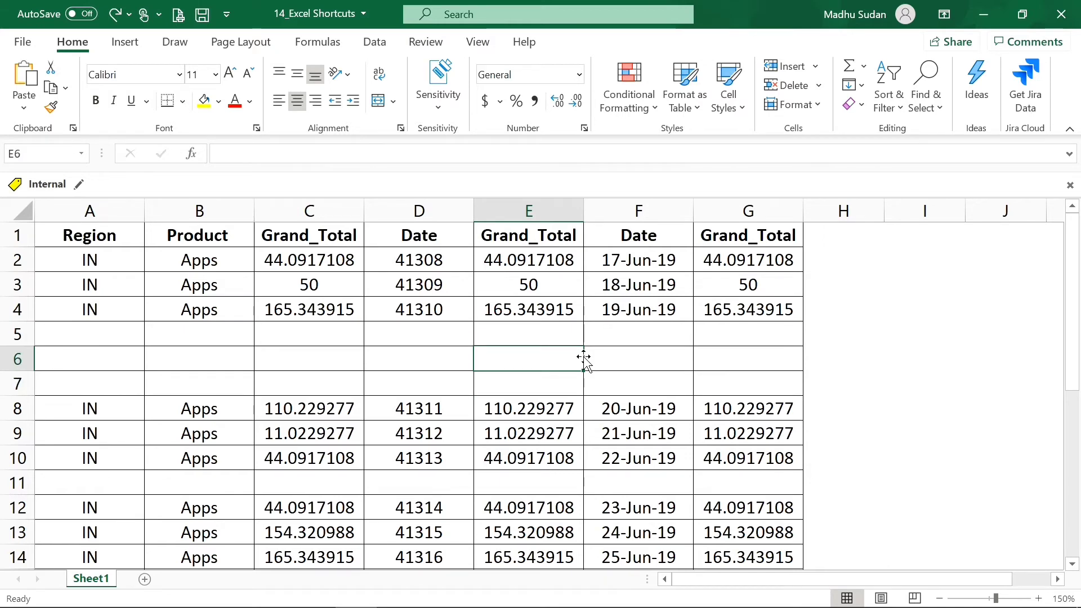
pyautogui.press('alt')
pyautogui.press('h')
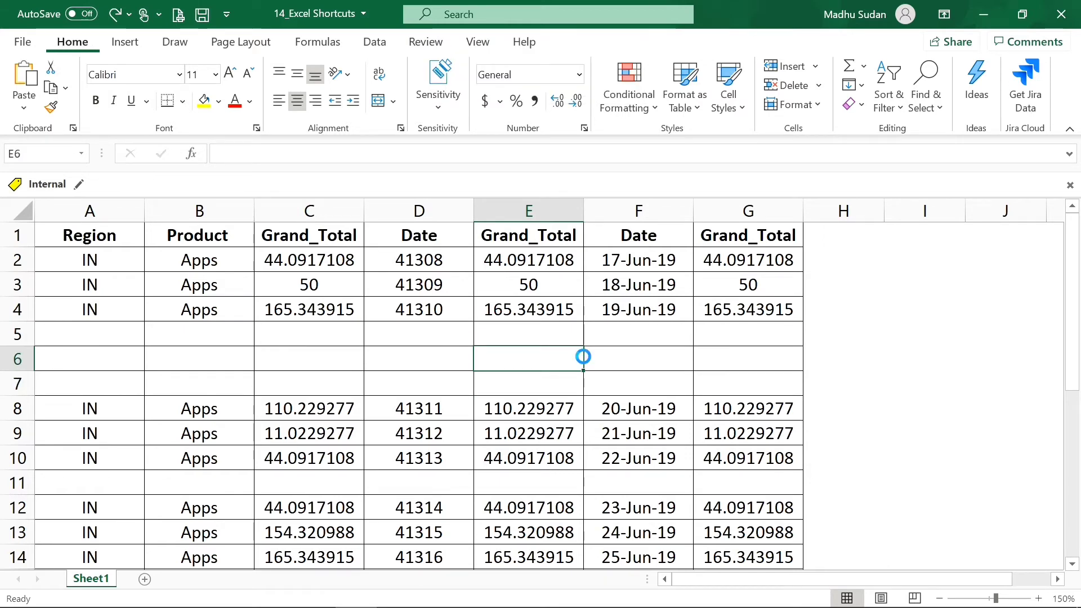
pyautogui.press('i')
pyautogui.press('c')
pyautogui.press('alt')
pyautogui.press('i')
pyautogui.press('c')
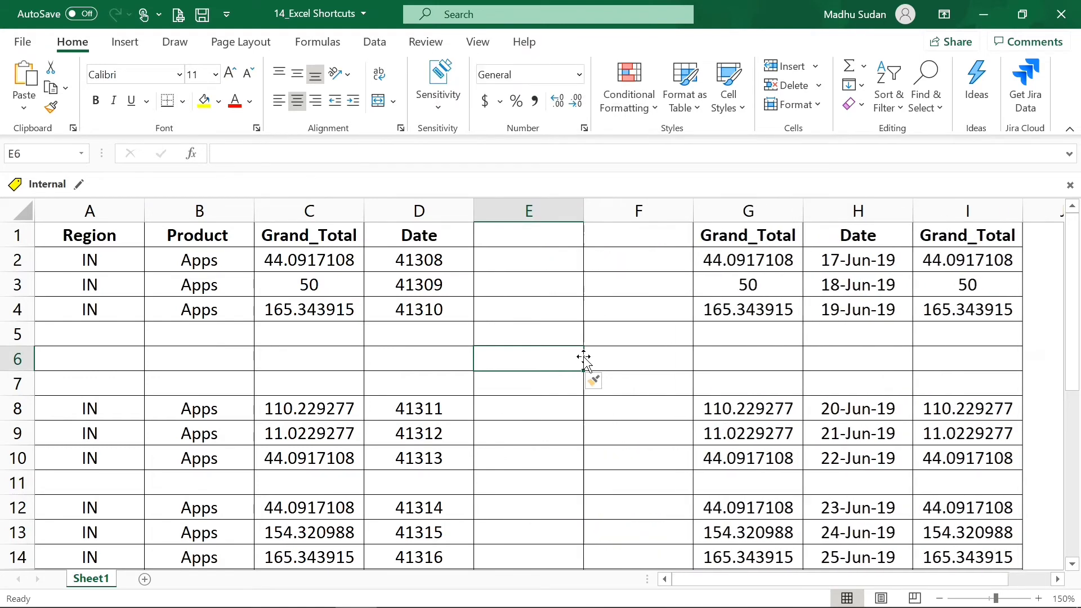
pyautogui.press('alt')
pyautogui.press('i')
pyautogui.press('c')
pyautogui.press('alt')
pyautogui.press('i')
pyautogui.press('c')
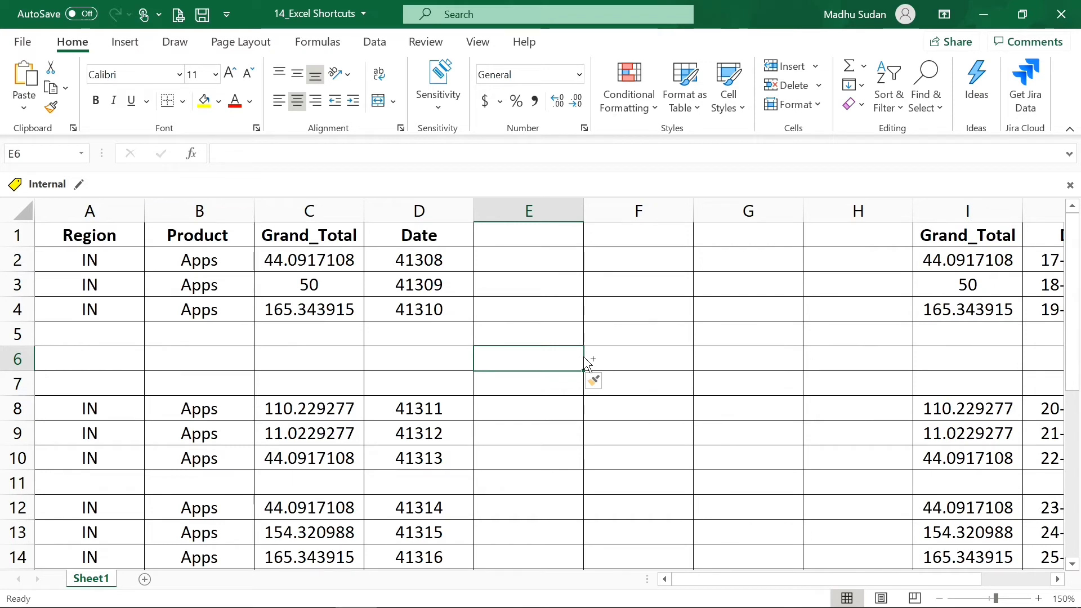
# - Undo the four column insertions before the Grand_Total column E
pyautogui.hotkey('ctrl', 'z')
pyautogui.hotkey('ctrl', 'z')
pyautogui.hotkey('ctrl', 'z')
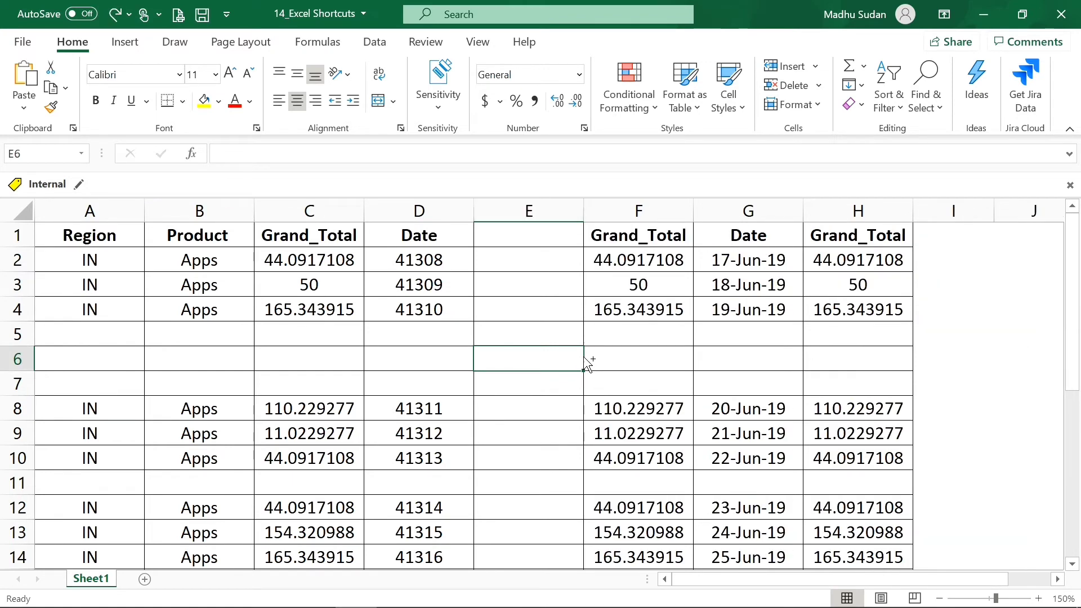
pyautogui.hotkey('ctrl', 'z')
pyautogui.press('Up')
pyautogui.press('Up')
pyautogui.press('Left')
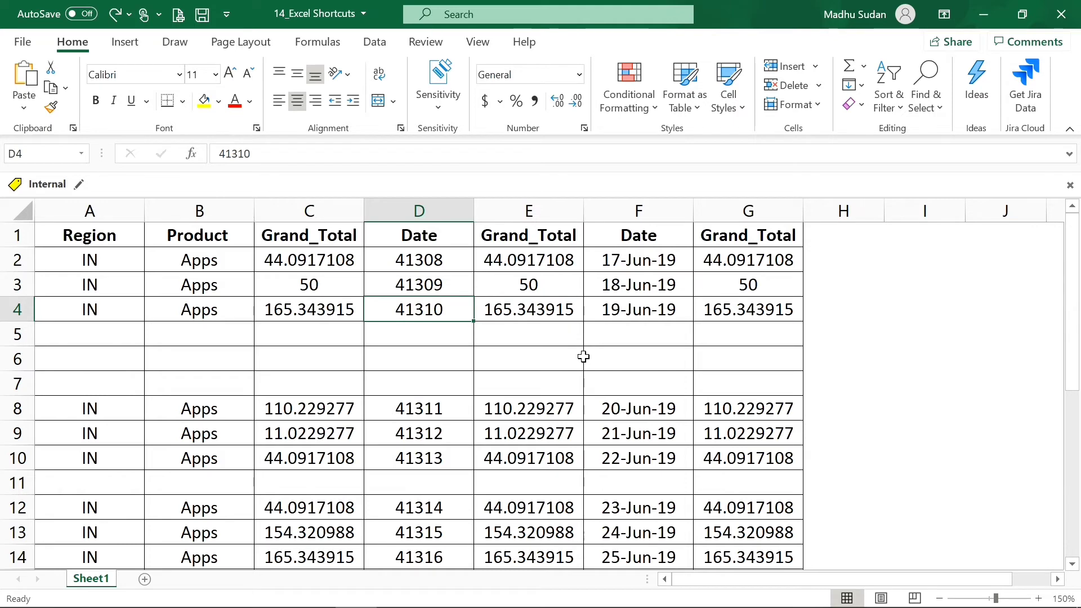
pyautogui.press('Left')
pyautogui.press('Left')
pyautogui.press('Left')
pyautogui.press('Right')
pyautogui.press('Right')
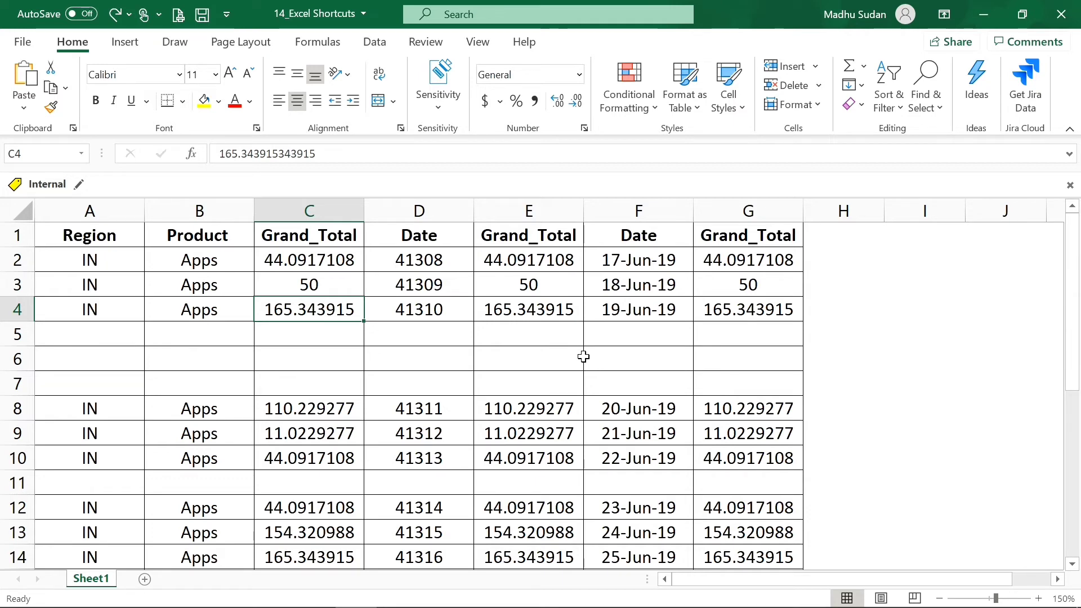
pyautogui.press('Down')
pyautogui.press('Down')
pyautogui.press('Down')
pyautogui.press('Down')
pyautogui.press('Down')
pyautogui.press('Down')
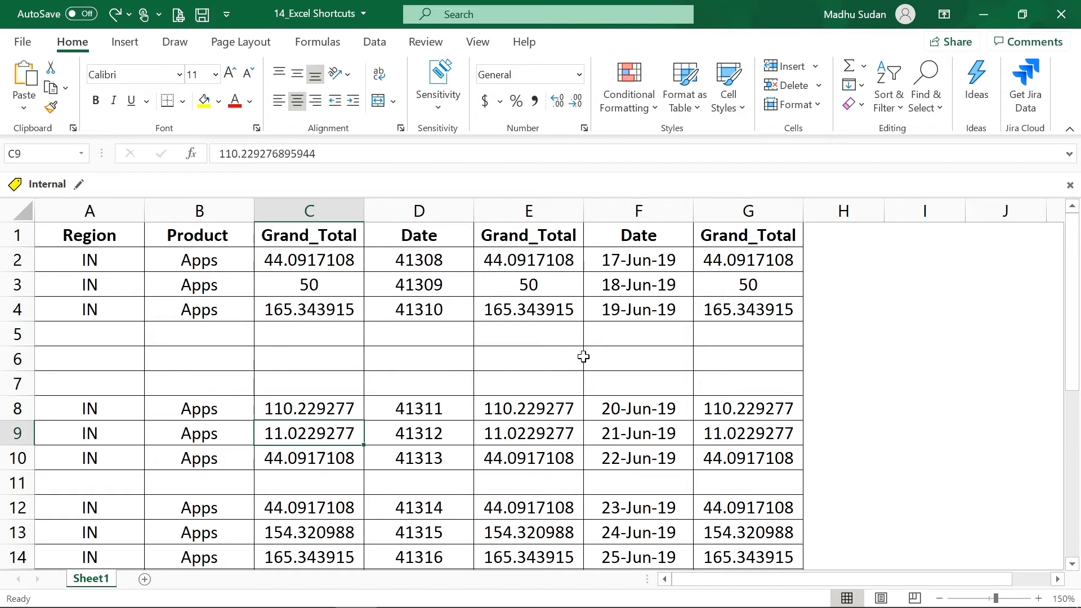
# - Insert four blank columns before column C at once using the range C6:F6, and undo the insertion
pyautogui.press('Up')
pyautogui.press('Up')
pyautogui.press('Up')
pyautogui.press('Up')
pyautogui.press('Up')
pyautogui.press('Down')
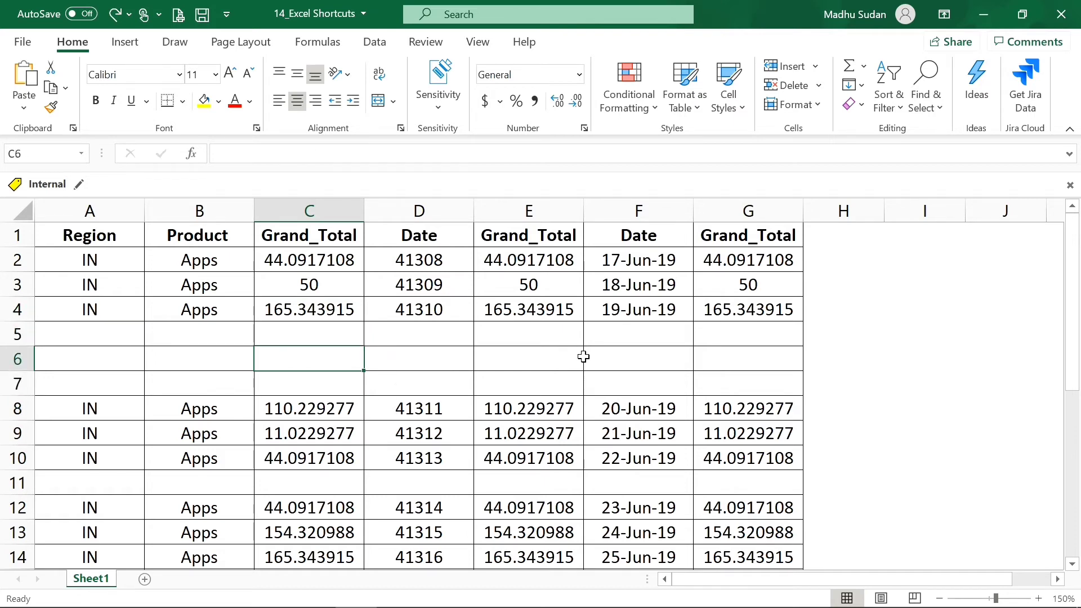
pyautogui.hotkey('shift', 'Right')
pyautogui.hotkey('shift', 'Right')
pyautogui.hotkey('shift', 'Right')
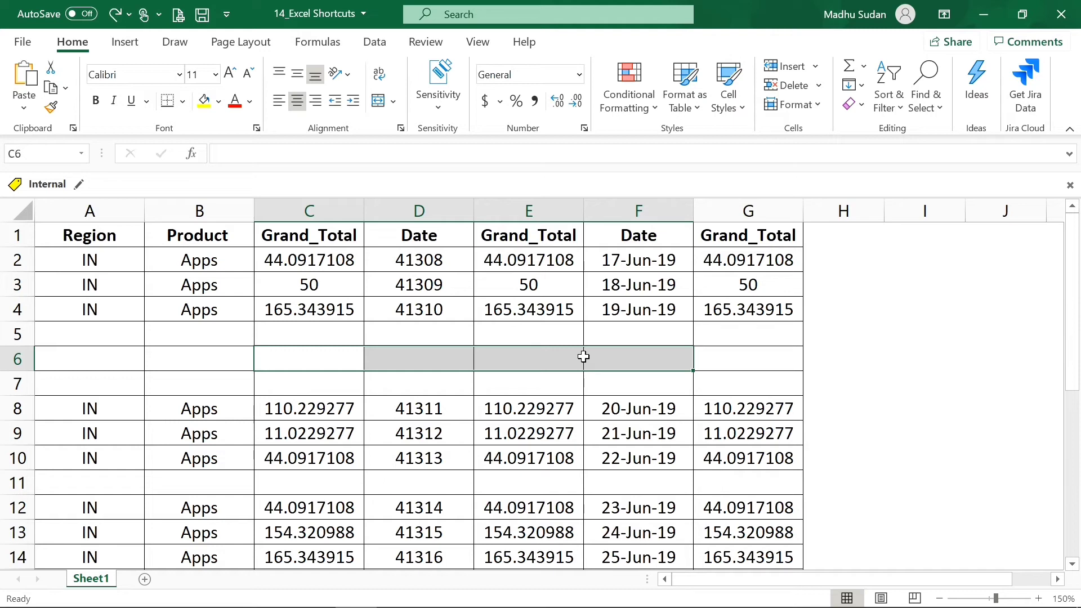
pyautogui.hotkey('alt', 'i')
pyautogui.press('c')
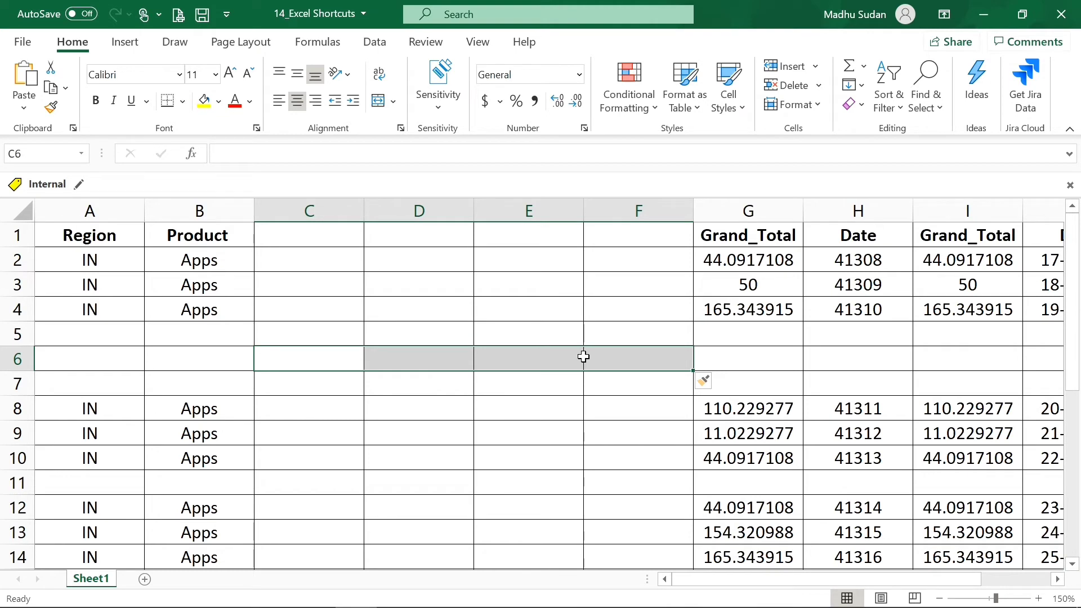
pyautogui.hotkey('ctrl', 'z')
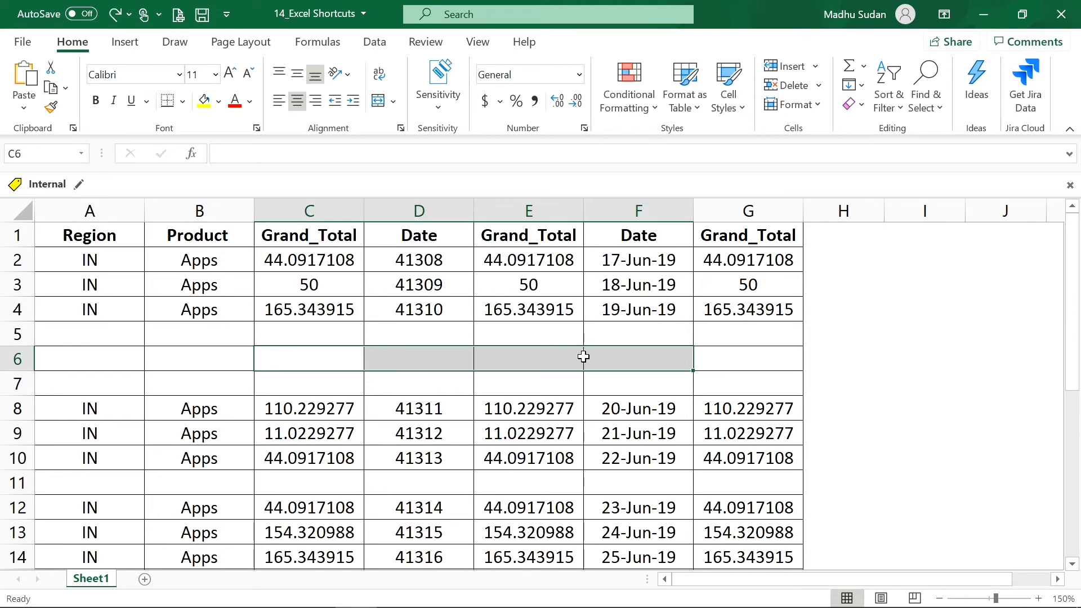
# - Switch to the slides, advance to Insert Column (Way – 2), and return to the Excel workbook
pyautogui.press('Left')
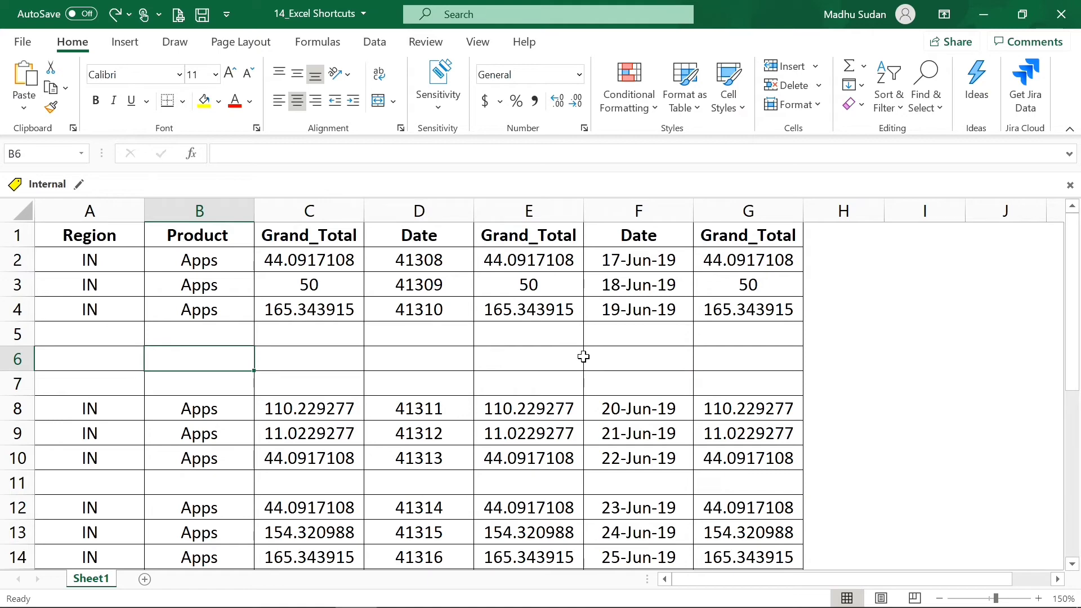
pyautogui.hotkey('alt', 'Tab')
pyautogui.press('Right')
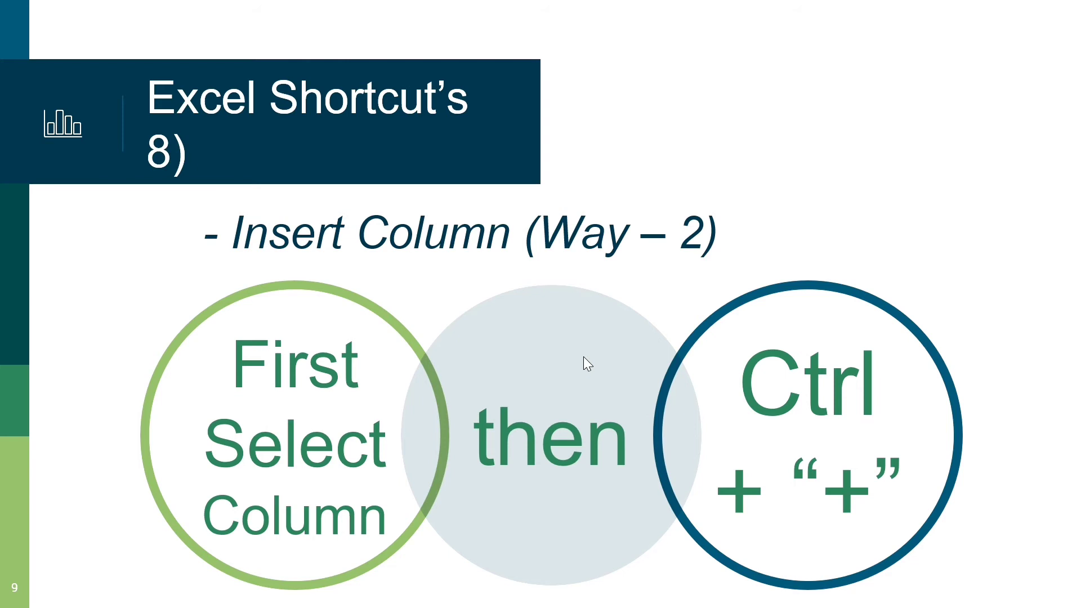
pyautogui.hotkey('alt', 'Tab')
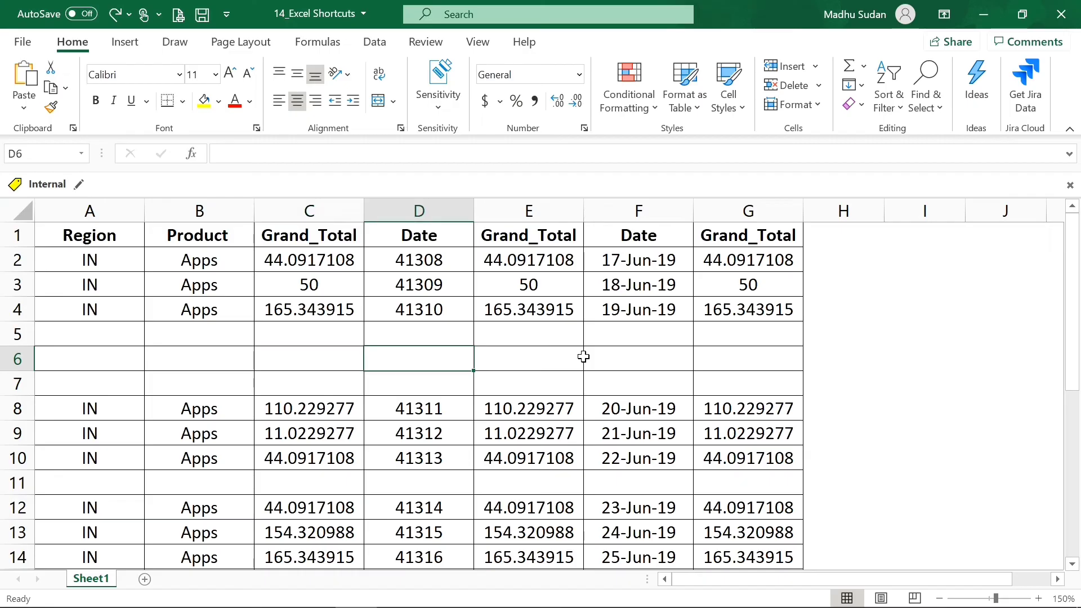
# - Select the entire column F from cell F6 and insert four blank columns before its dates
pyautogui.press('Right')
pyautogui.press('Right')
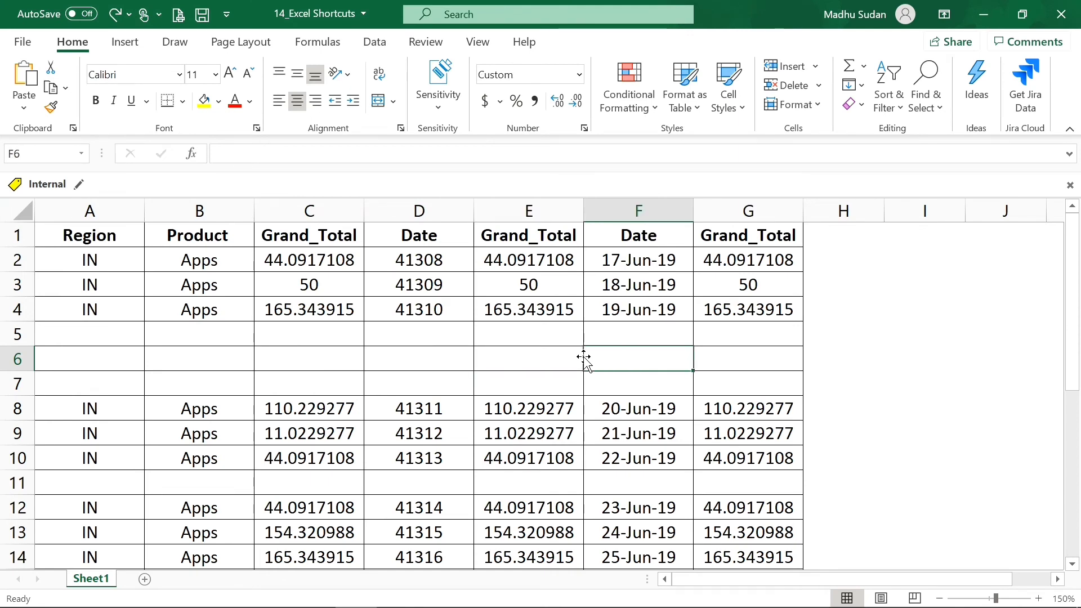
pyautogui.hotkey('ctrl', 'space')
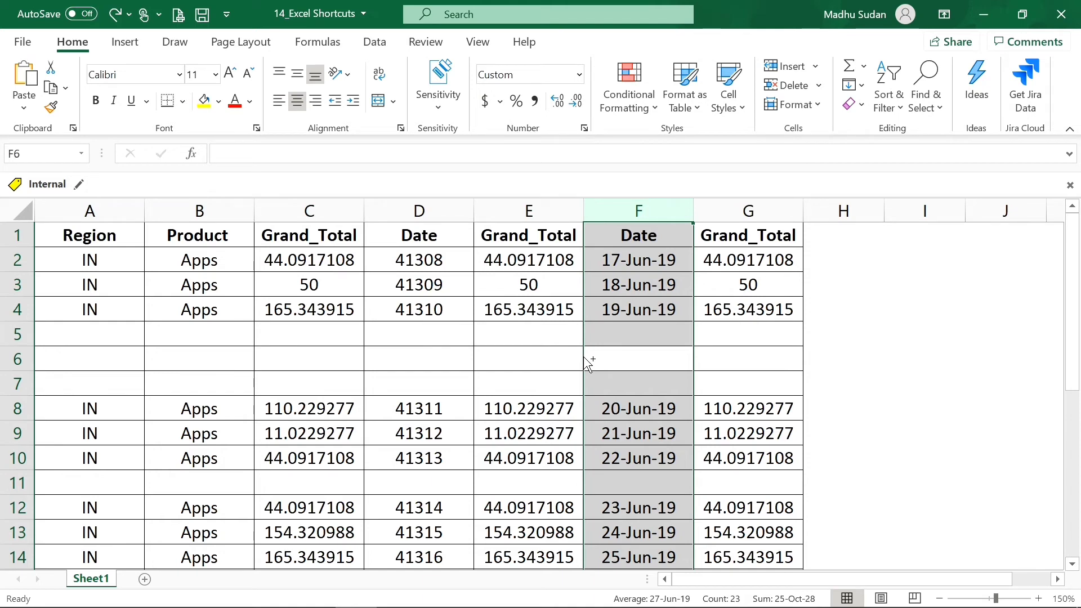
pyautogui.hotkey('ctrl', 'shift', '+')
pyautogui.hotkey('ctrl', 'shift', '+')
pyautogui.hotkey('ctrl', 'shift', '+')
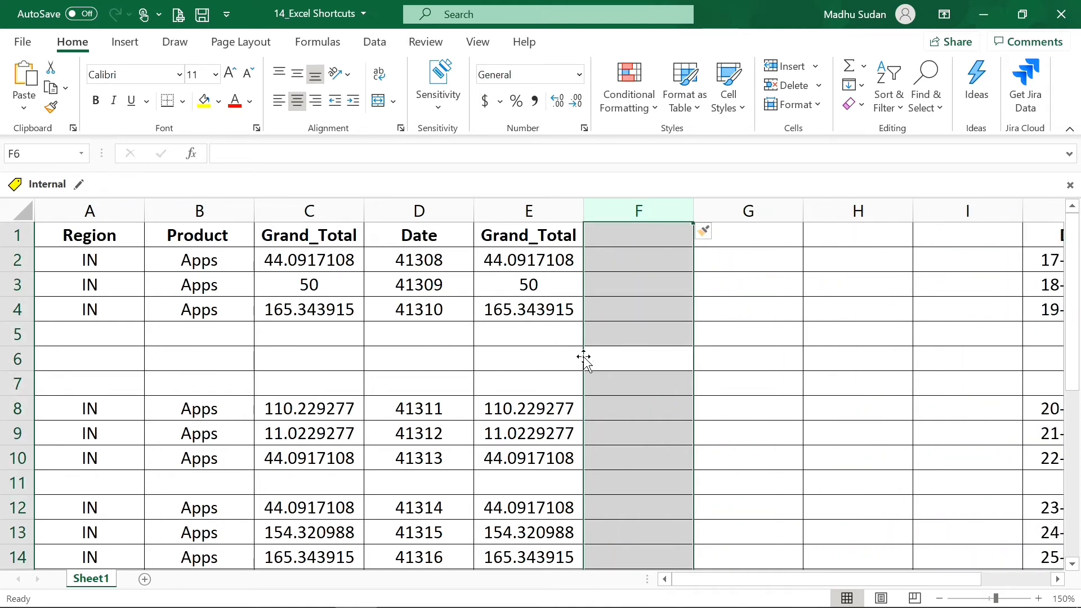
pyautogui.hotkey('ctrl', 'shift', '+')
# - Select the four blank columns F to I from cell F6 and delete them
pyautogui.press('Right')
pyautogui.press('Left')
pyautogui.press('Left')
pyautogui.press('Left')
pyautogui.press('Right')
pyautogui.press('Right')
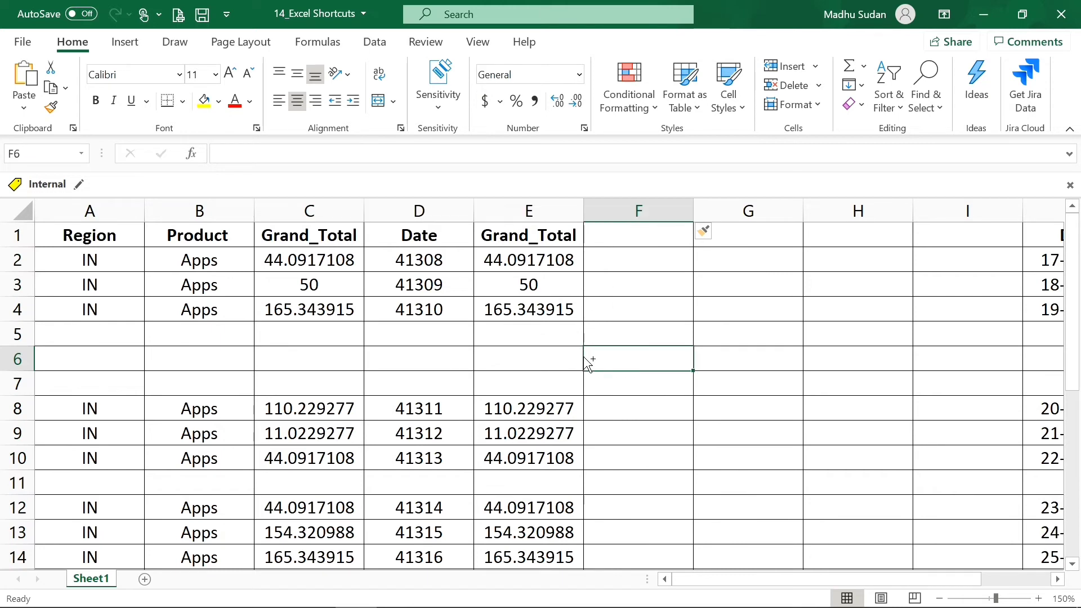
pyautogui.hotkey('ctrl', 'space')
pyautogui.hotkey('shift', 'Right')
pyautogui.hotkey('shift', 'Right')
pyautogui.hotkey('shift', 'Right')
pyautogui.hotkey('ctrl', '-')
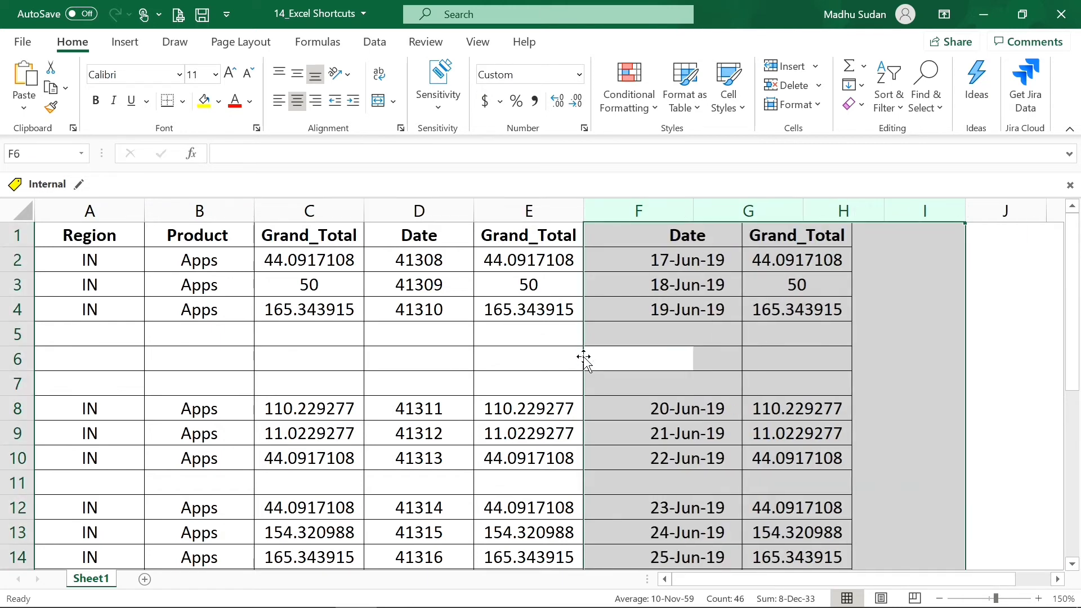
# - Make B5 the active cell, and view the Delete Row (Way – 1) slide before returning to the Excel workbook
pyautogui.press('Left')
pyautogui.press('Left')
pyautogui.press('Left')
pyautogui.press('Up')
pyautogui.press('Up')
pyautogui.press('Up')
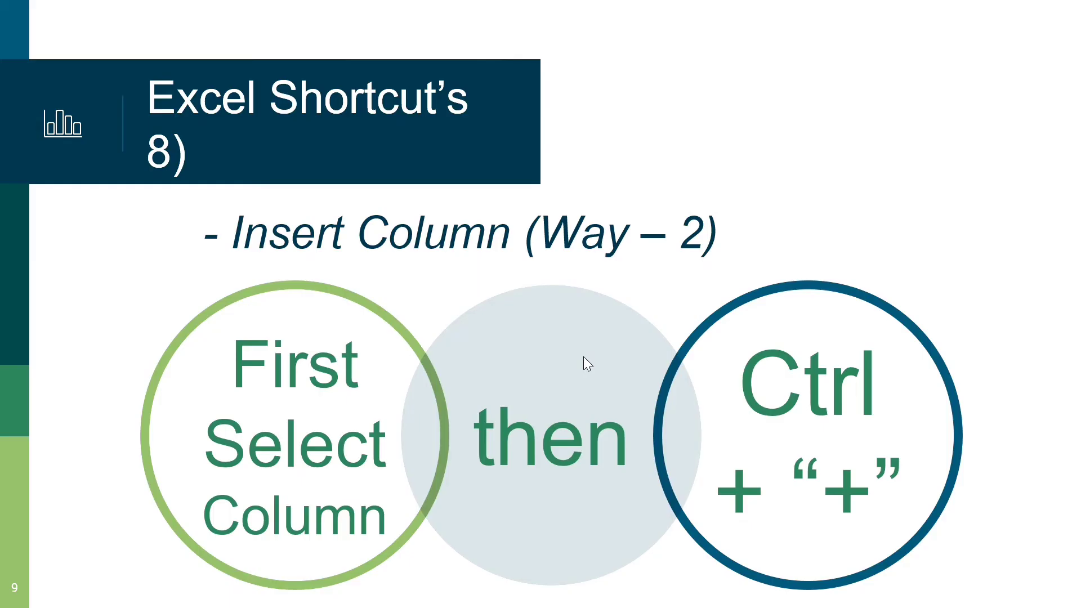
pyautogui.press('Right')
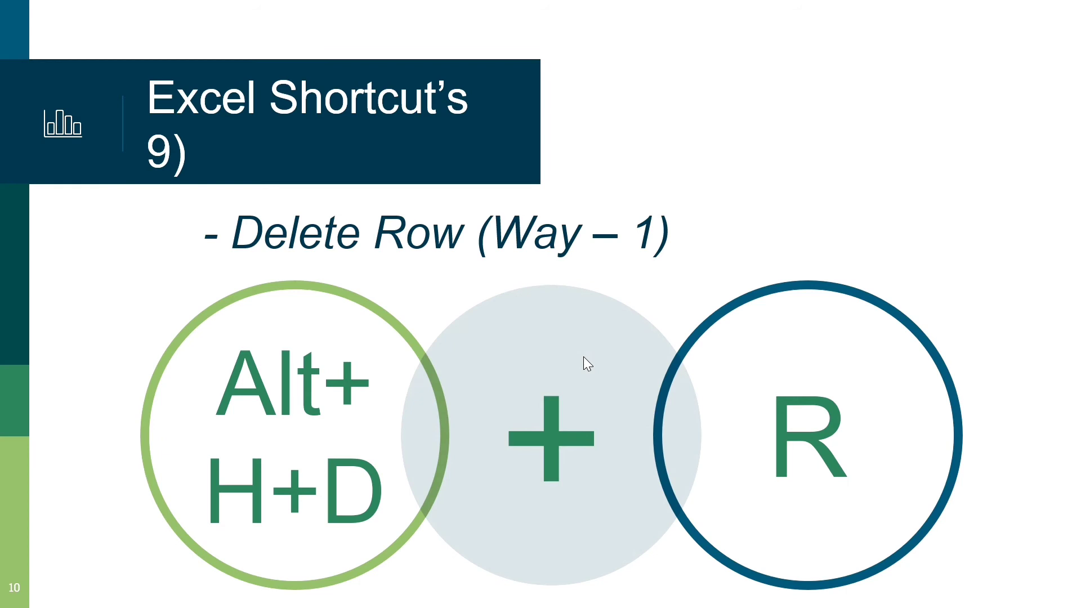
pyautogui.hotkey('alt', 'Tab')
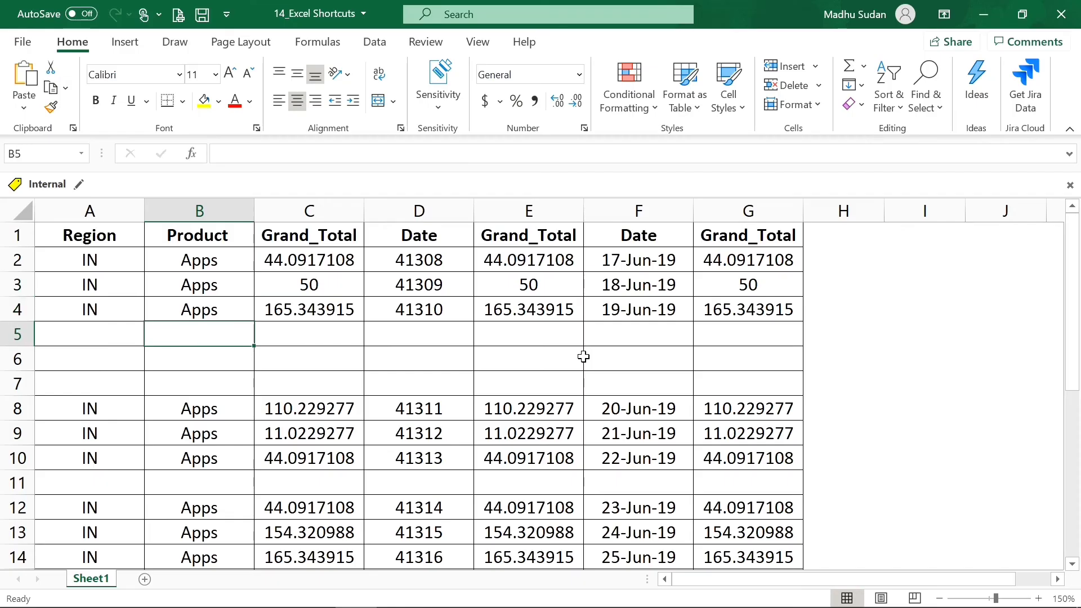
# - Delete the three blank rows 5 to 7 using the range B5:B7
pyautogui.hotkey('shift', 'Down')
pyautogui.hotkey('shift', 'Down')
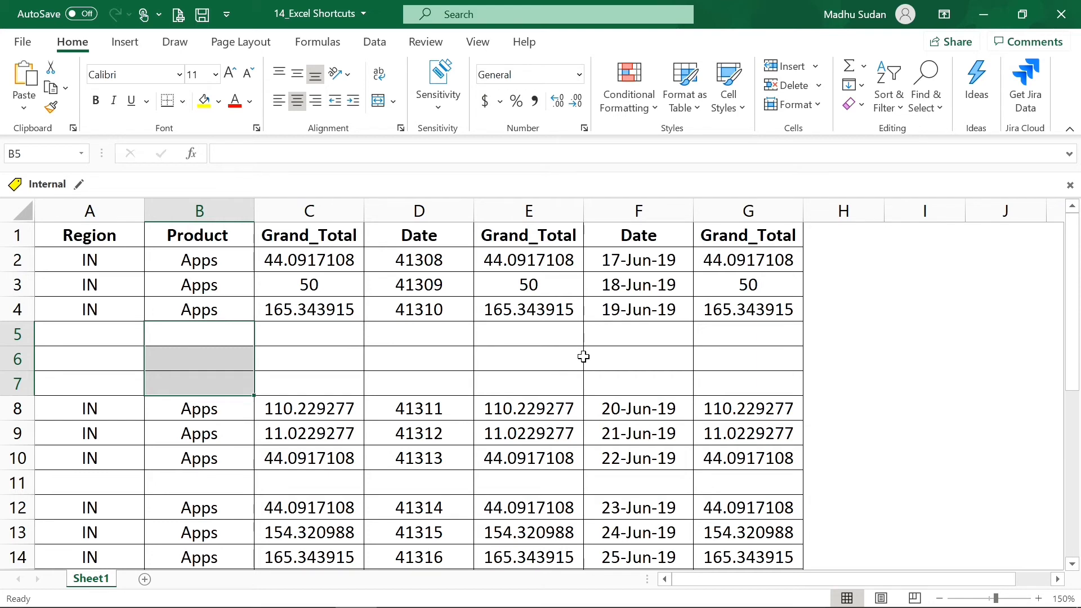
pyautogui.hotkey('alt', 'h')
pyautogui.press('d')
pyautogui.press('r')
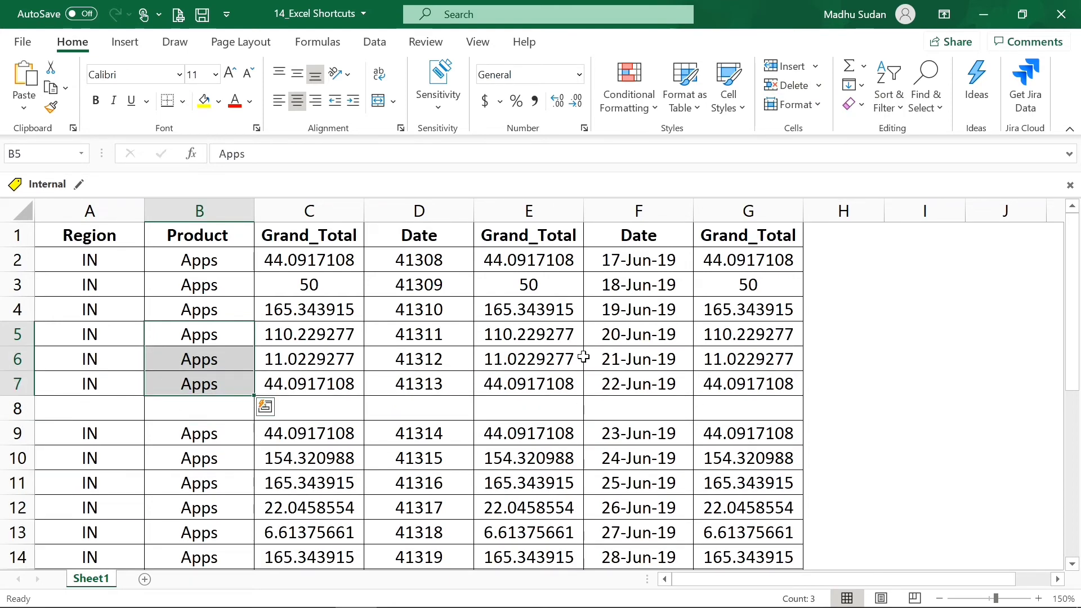
# - Delete the remaining blank row 8 starting from cell C8
pyautogui.press('Down')
pyautogui.press('Down')
pyautogui.press('Down')
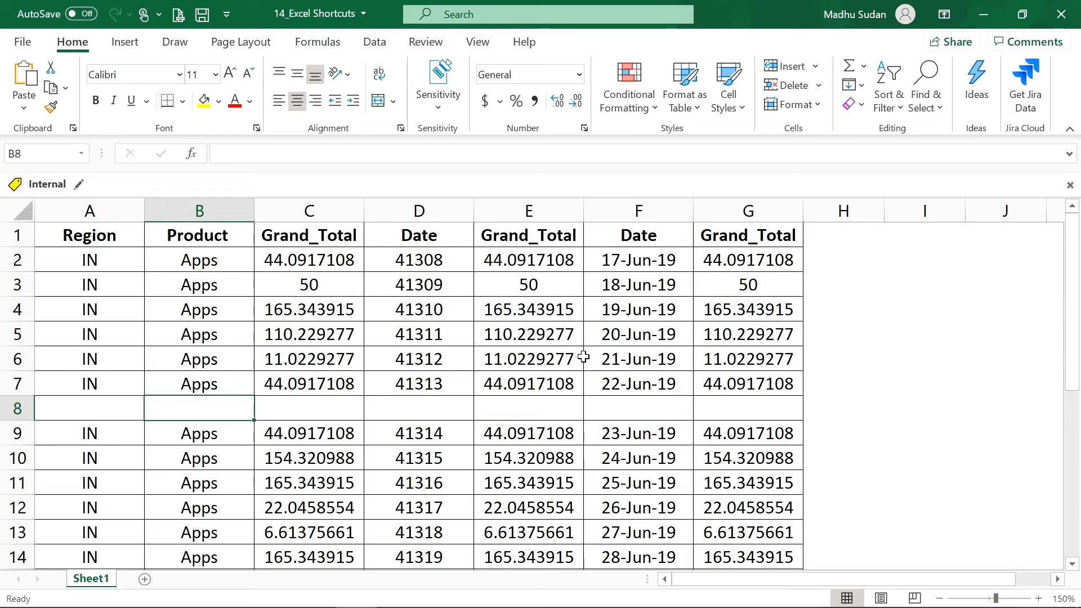
pyautogui.press('Right')
pyautogui.press('Right')
pyautogui.press('Right')
pyautogui.press('Left')
pyautogui.press('Left')
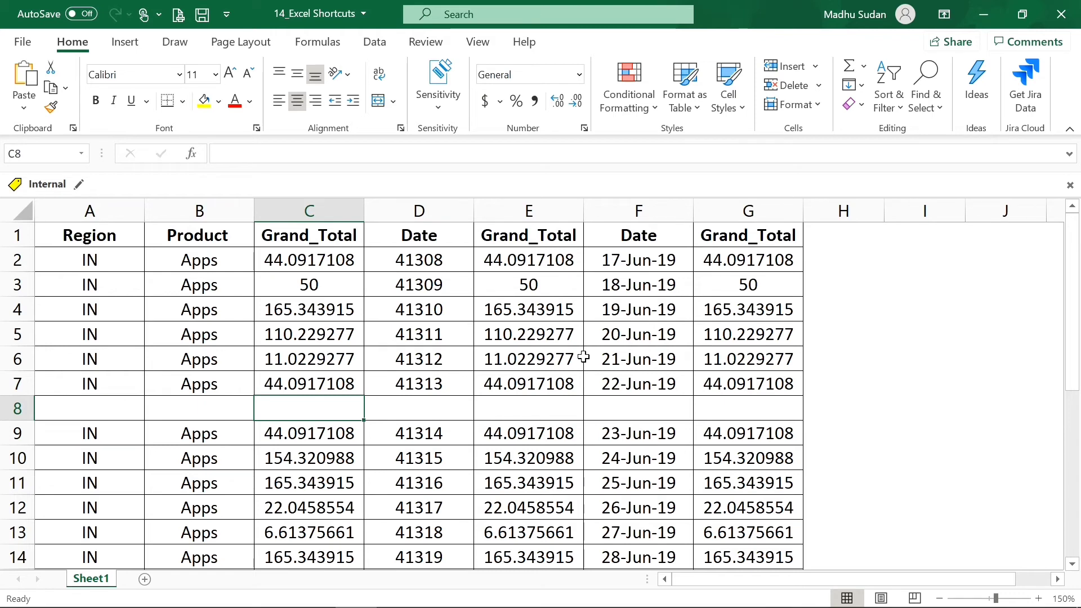
pyautogui.hotkey('alt', 'h')
pyautogui.press('d')
pyautogui.press('r')
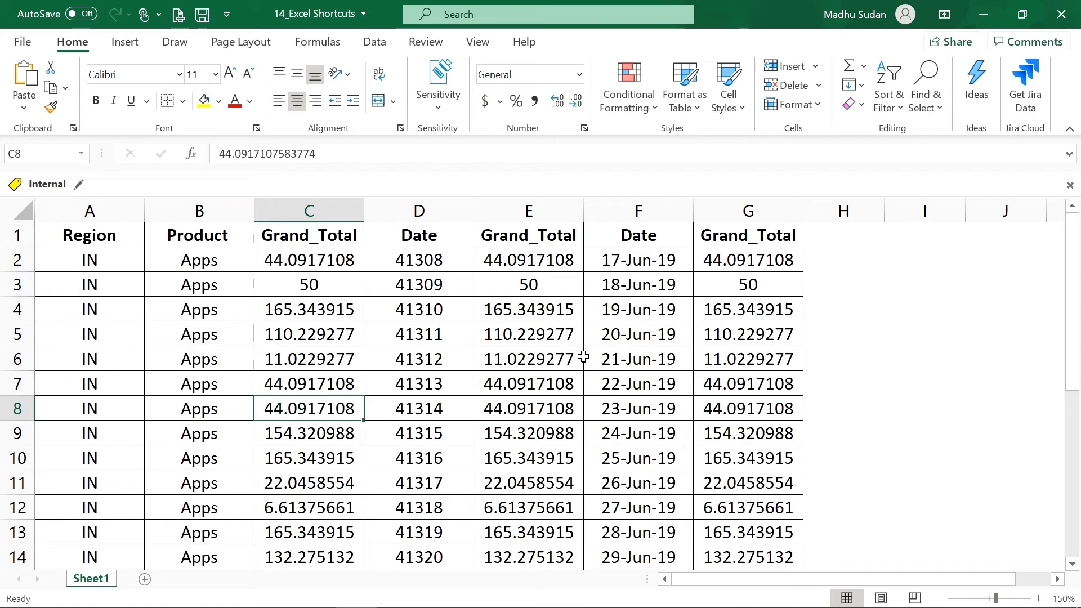
# - Switch to the slides and advance through the Delete Row (Way – 2) slide
pyautogui.hotkey('alt', 'Tab')
pyautogui.press('Right')
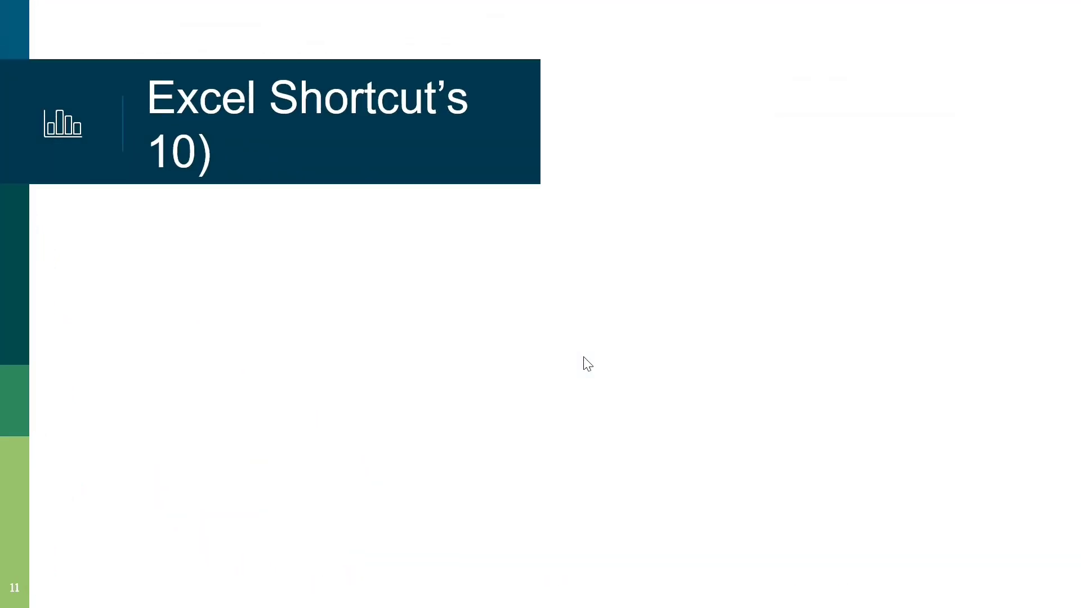
pyautogui.press('Right')
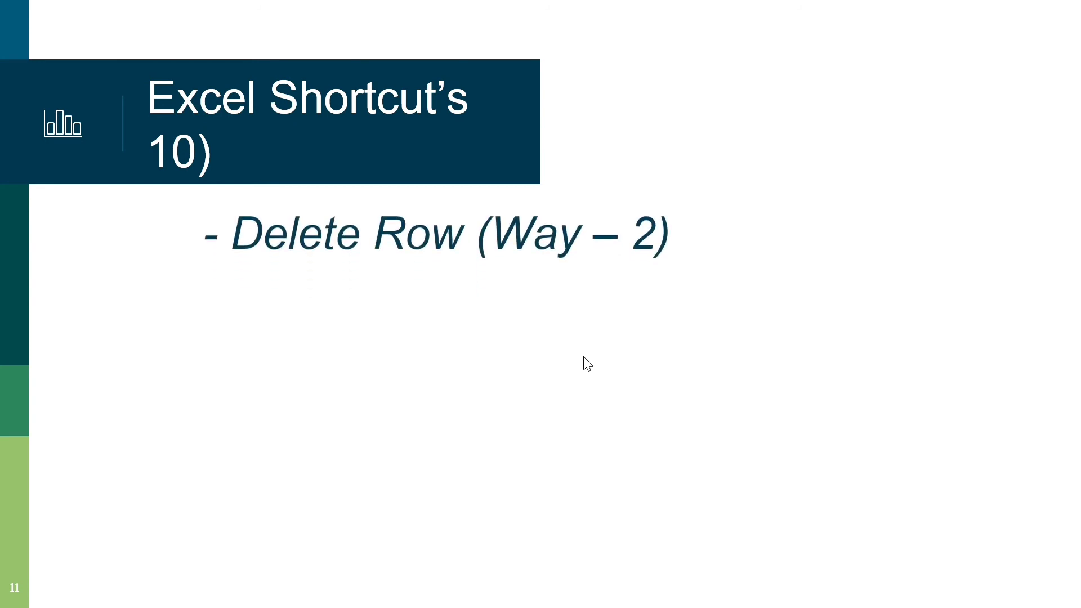
pyautogui.press('Right')
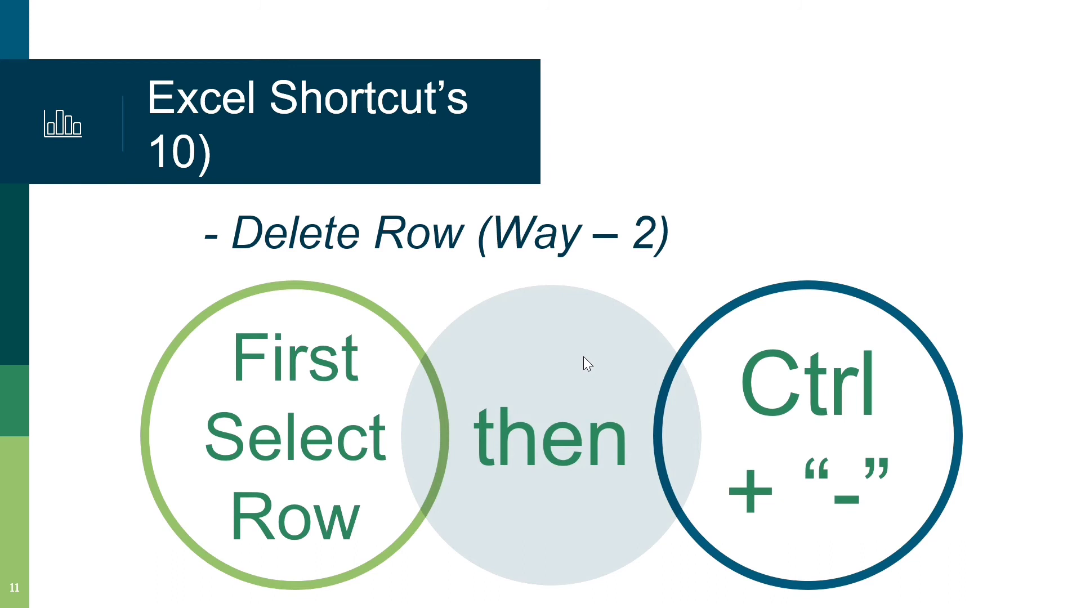